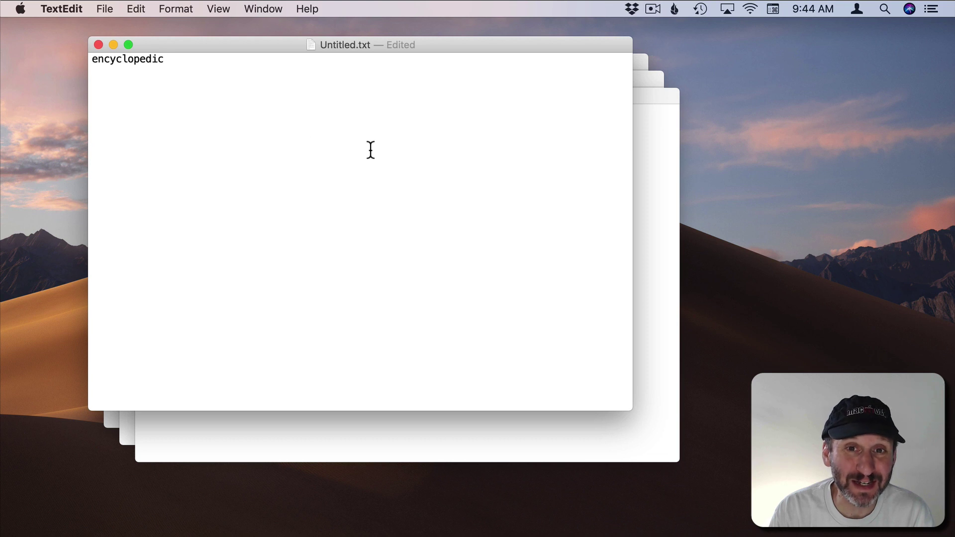
# Step: Reveal the Dock and bring up TextEdit's Dock options
pyautogui.moveTo(395, 530)
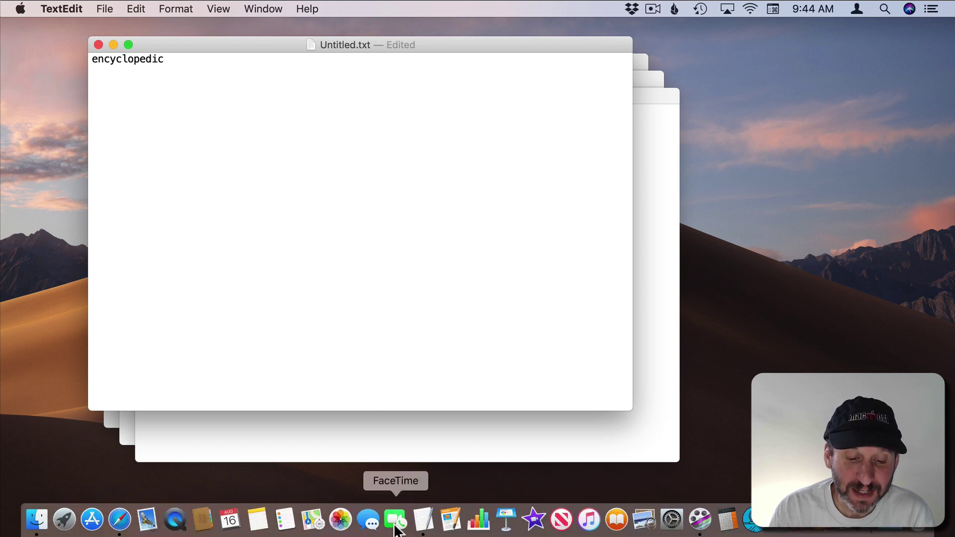
pyautogui.rightClick(424, 516)
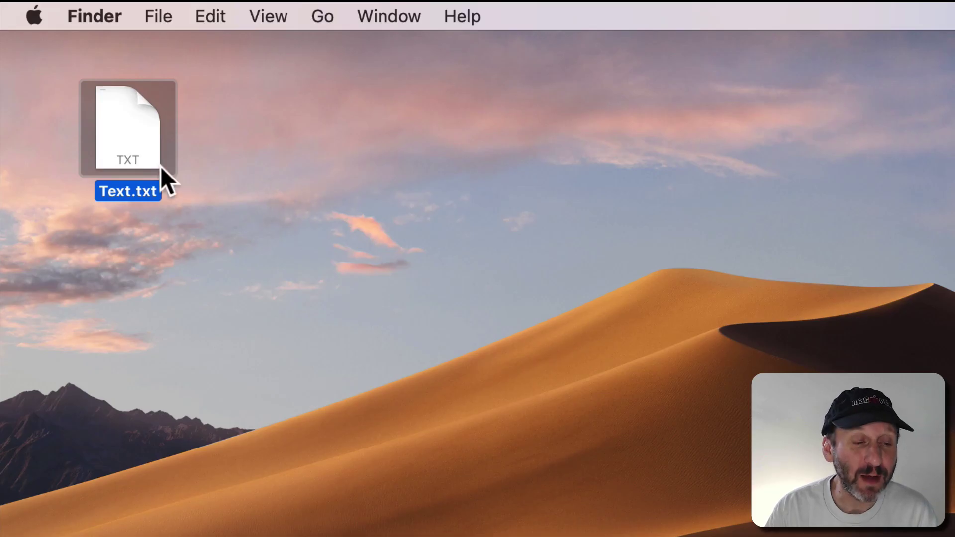
# Step: Display the Open With choices for Text.txt, target BBEdit, and switch to the alternate form of the command
pyautogui.rightClick(121, 120)
pyautogui.moveTo(188, 157)
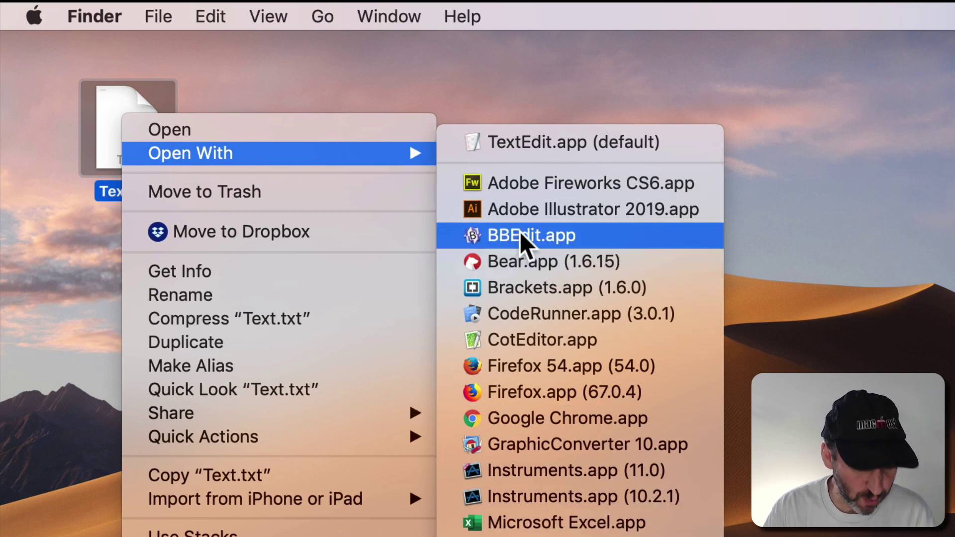
pyautogui.press('alt')
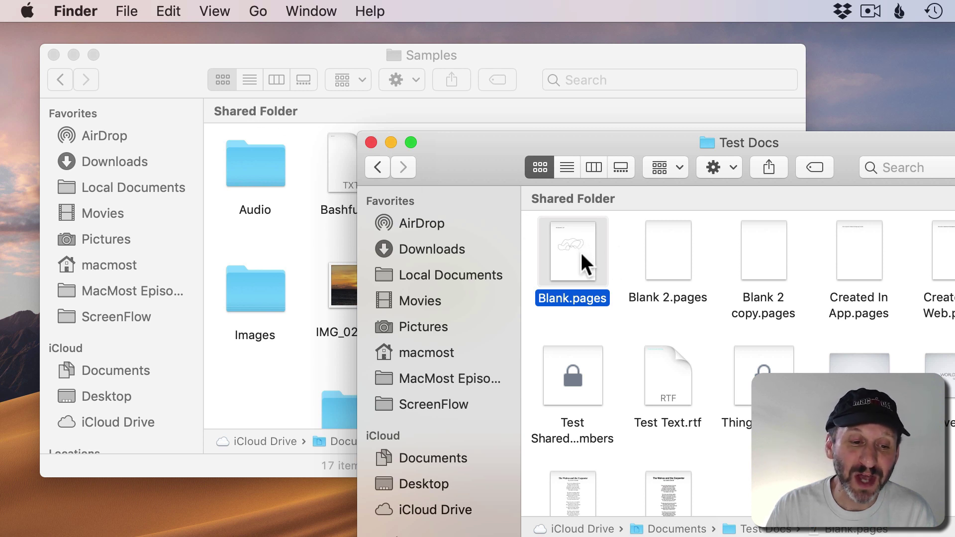
# Step: Close the Samples folder window and reposition the Test Docs window
pyautogui.moveTo(581, 253)
pyautogui.mouseDown()
pyautogui.moveTo(323, 253)
pyautogui.moveTo(579, 251)
pyautogui.mouseUp()
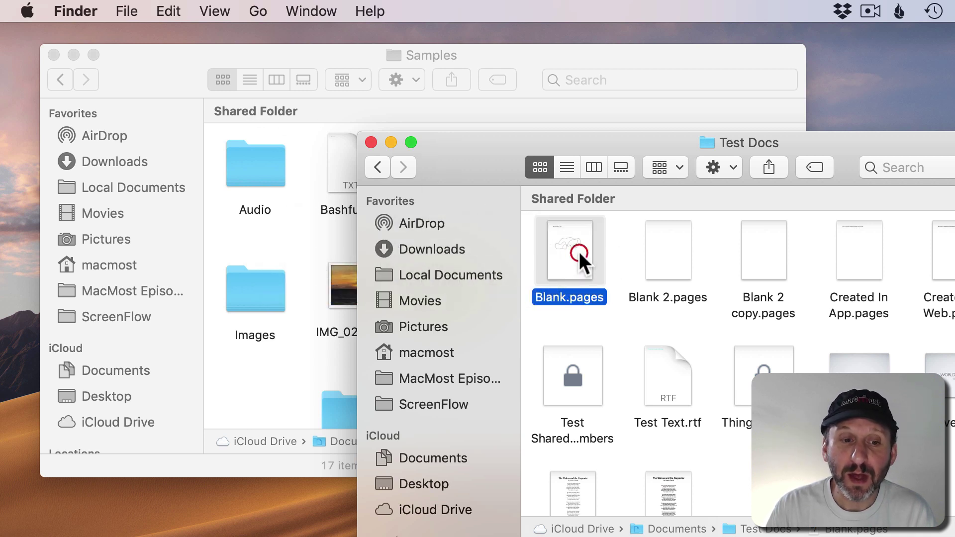
pyautogui.click(54, 54)
pyautogui.moveTo(507, 158); pyautogui.dragTo(257, 78)
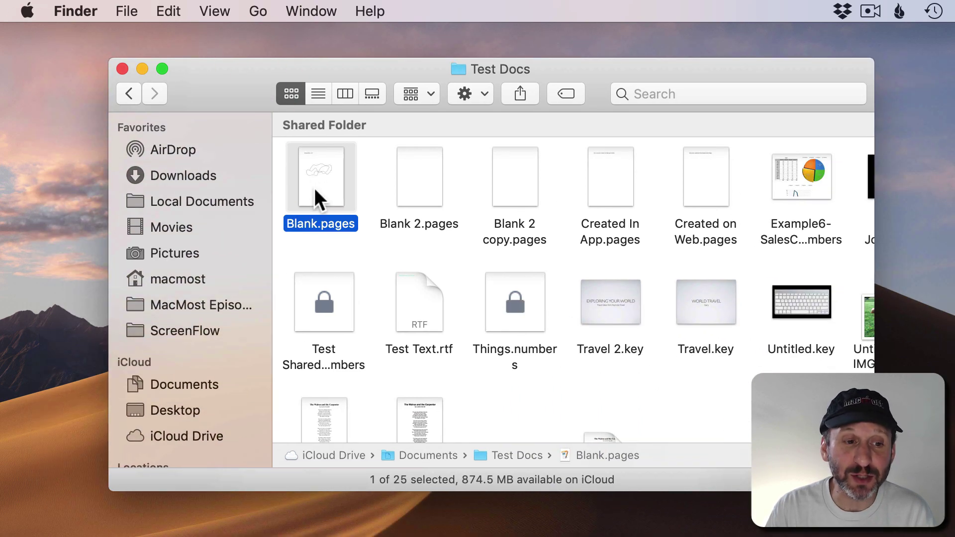
# Step: Copy Blank.pages from the Test Docs folder and use Move Item Here to relocate it to the Samples folder in Documents
pyautogui.click(167, 7)
pyautogui.click(202, 100)
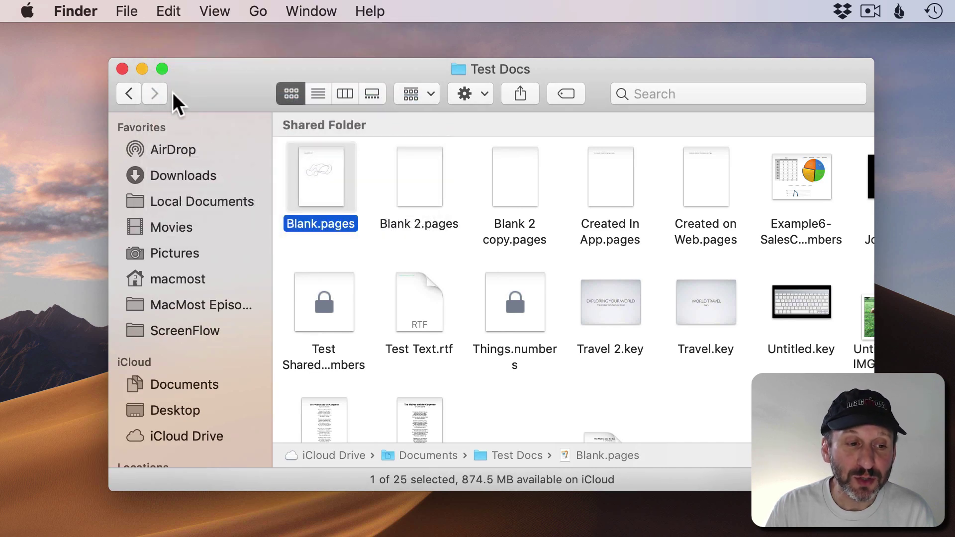
pyautogui.click(129, 93)
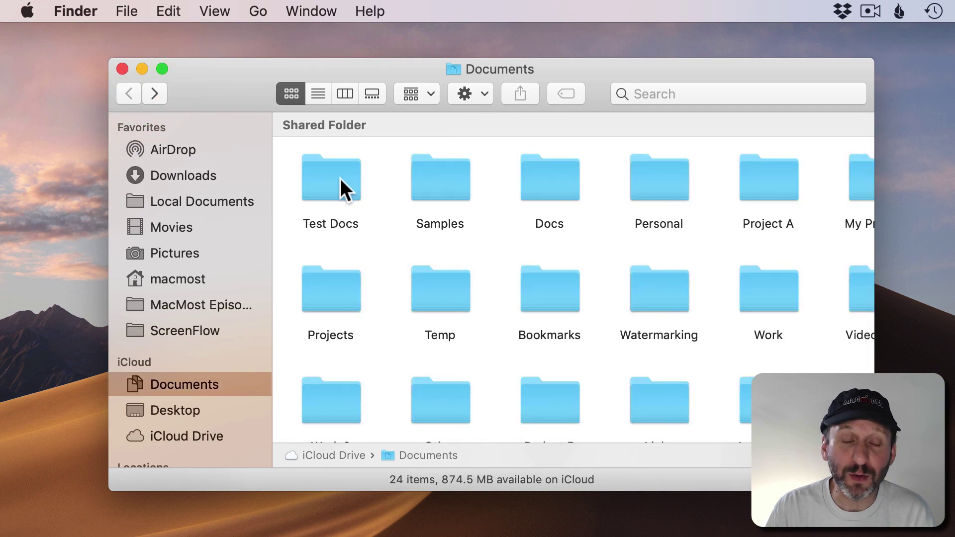
pyautogui.doubleClick(428, 184)
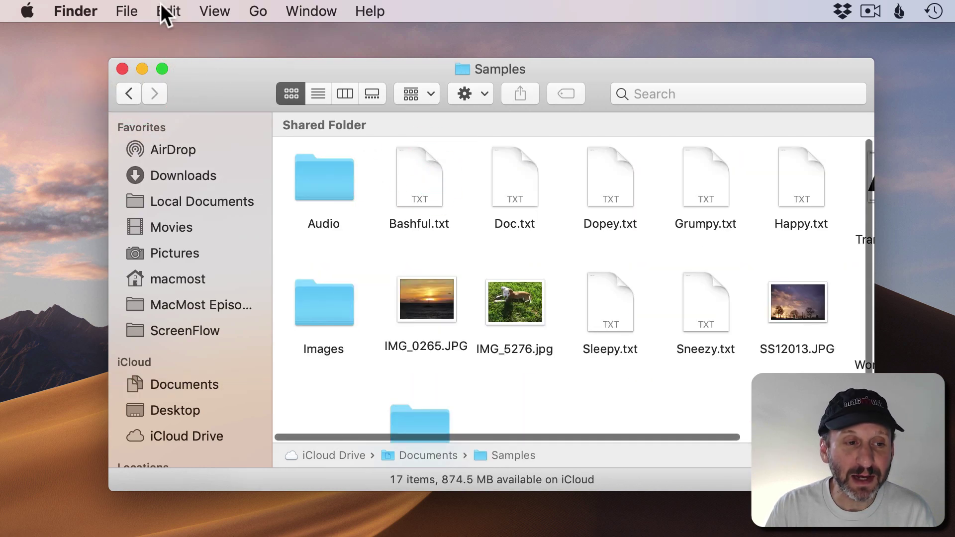
pyautogui.click(159, 10)
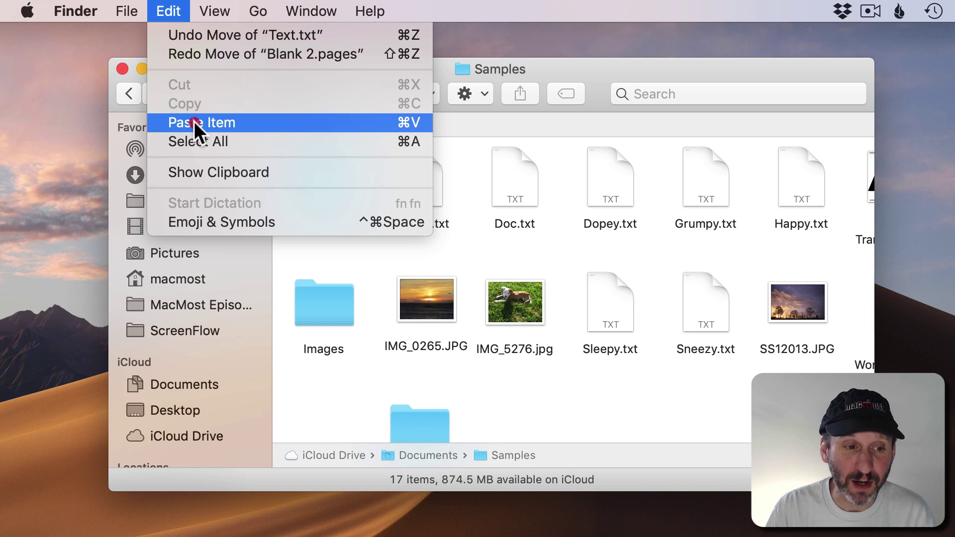
pyautogui.press('alt')
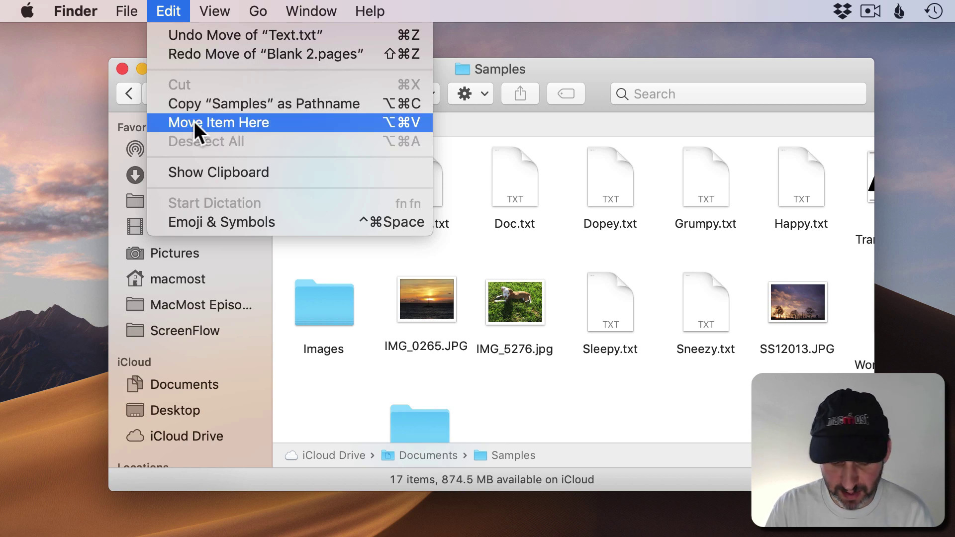
pyautogui.keyDown('alt'); pyautogui.click(194, 122); pyautogui.keyUp('alt')
pyautogui.click(194, 122)
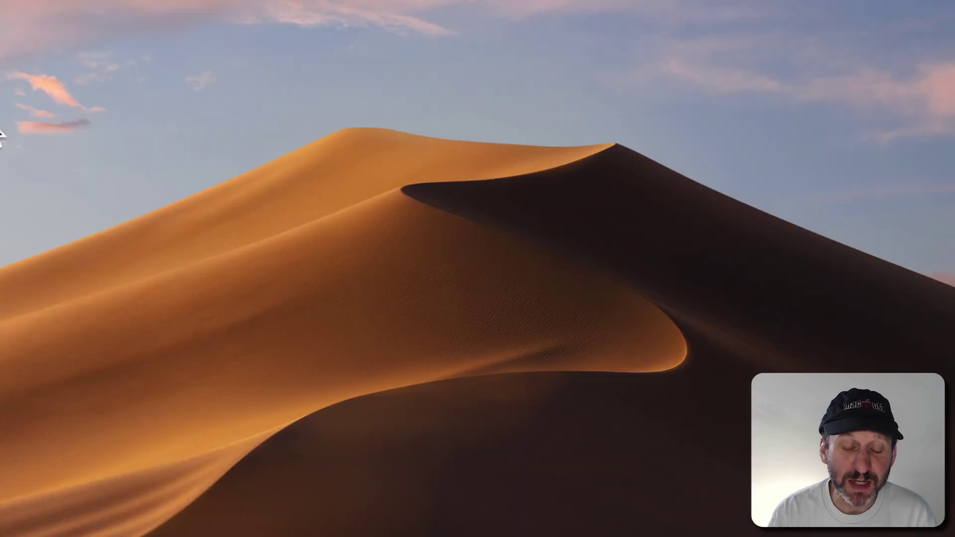
# Step: Calculate 2+2 and 2+4*(5+1) in Spotlight Search, and close the search
pyautogui.press('super+space')
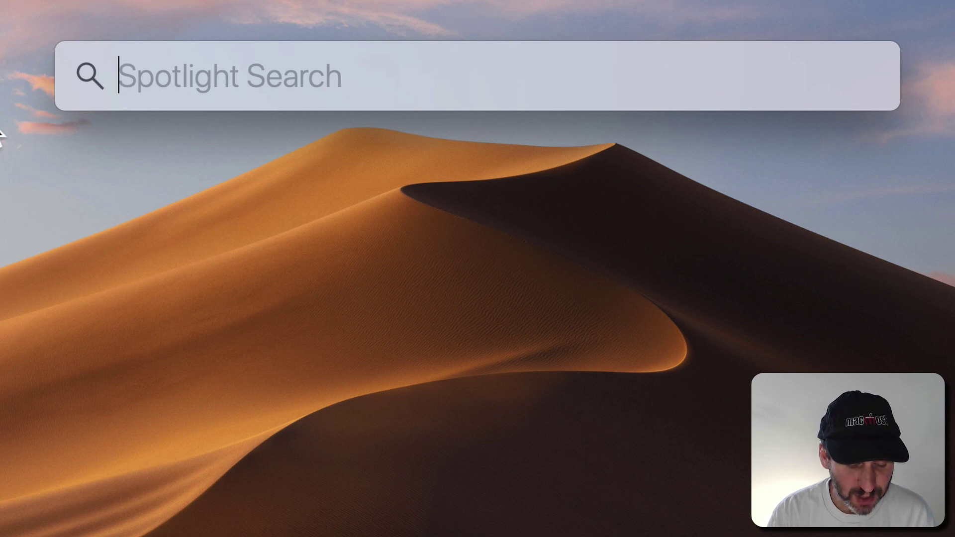
pyautogui.write('2+2')
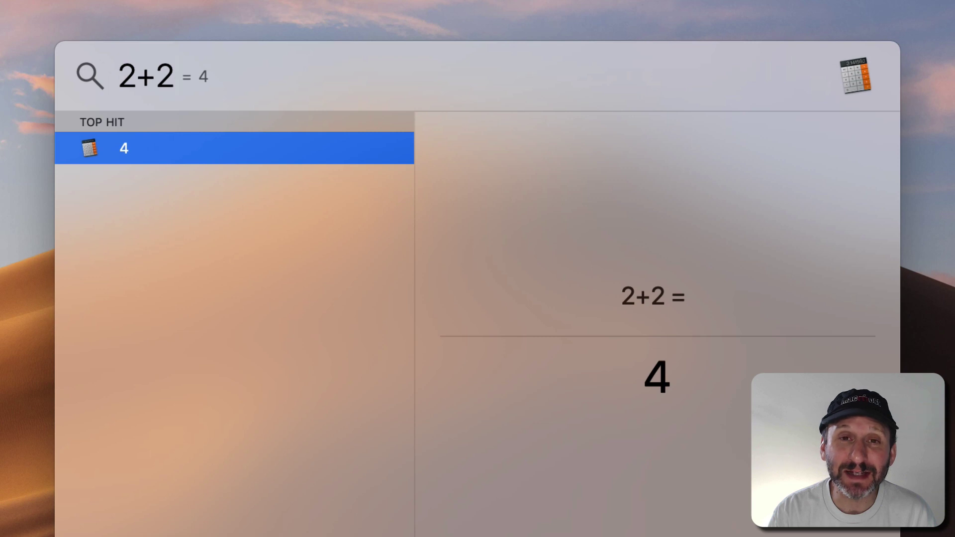
pyautogui.press('super+a')
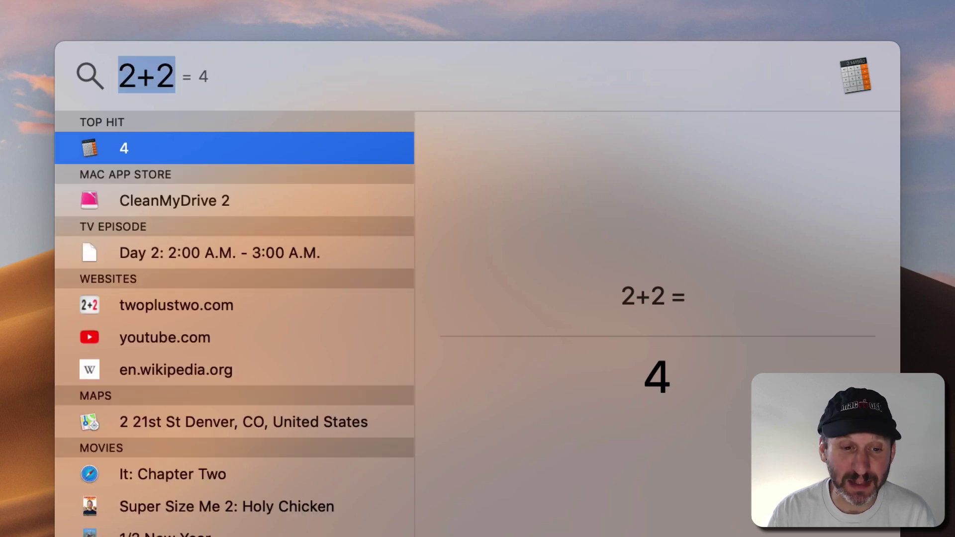
pyautogui.write('2+')
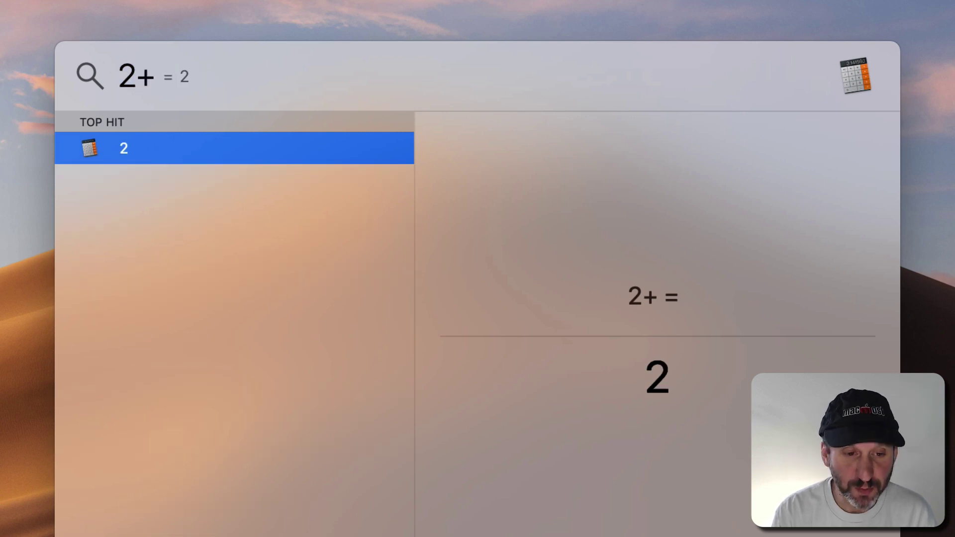
pyautogui.write('4*(')
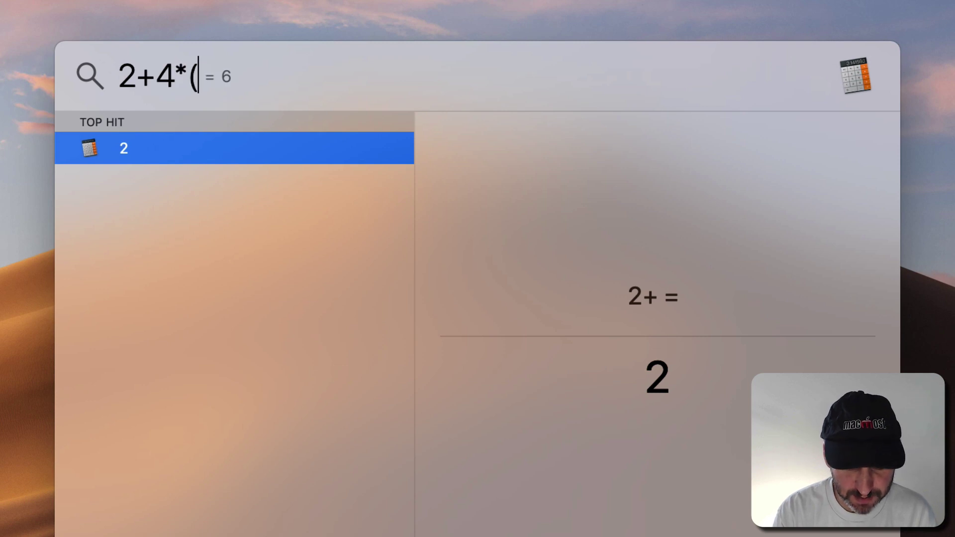
pyautogui.write('5+1)')
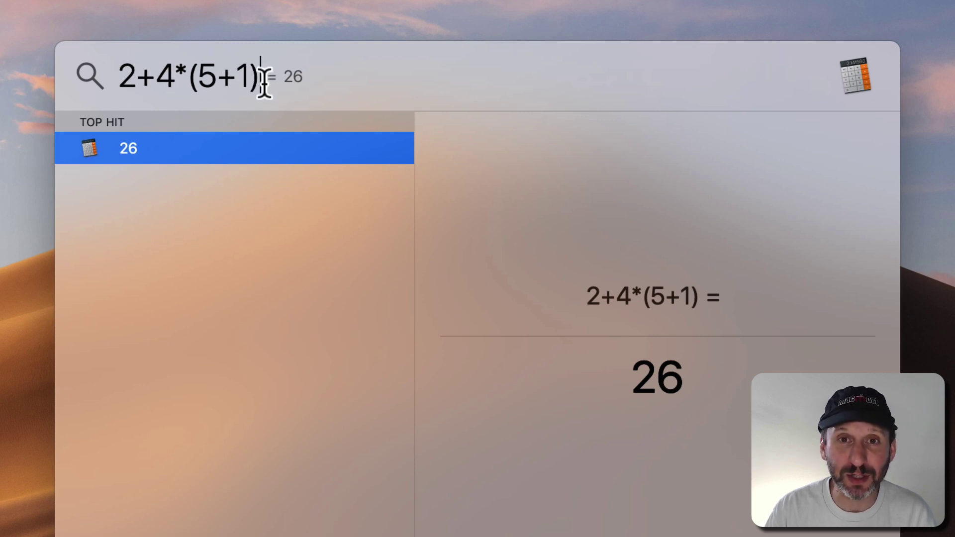
pyautogui.press('Escape')
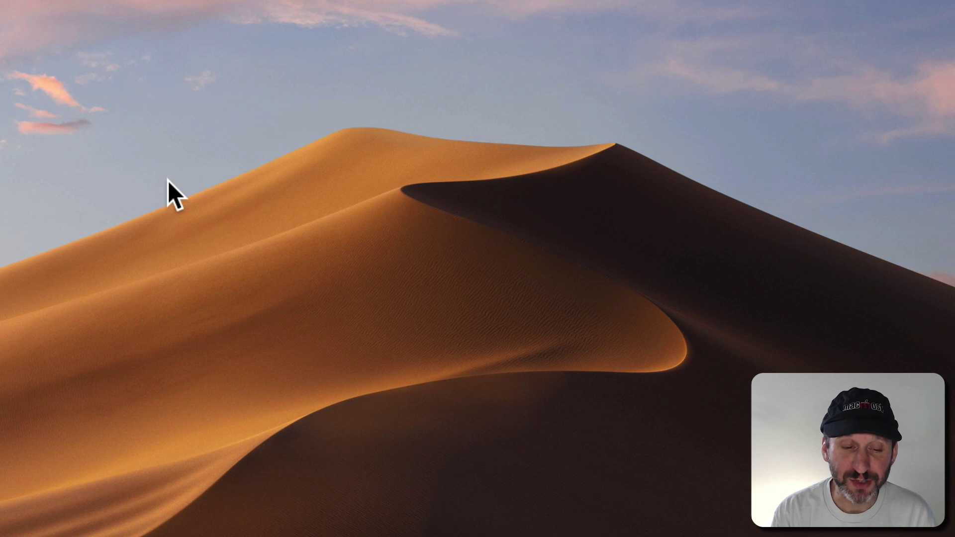
# Step: Look up conversions for 7 feet in Spotlight Search, including a specific conversion to miles
pyautogui.press('super+space')
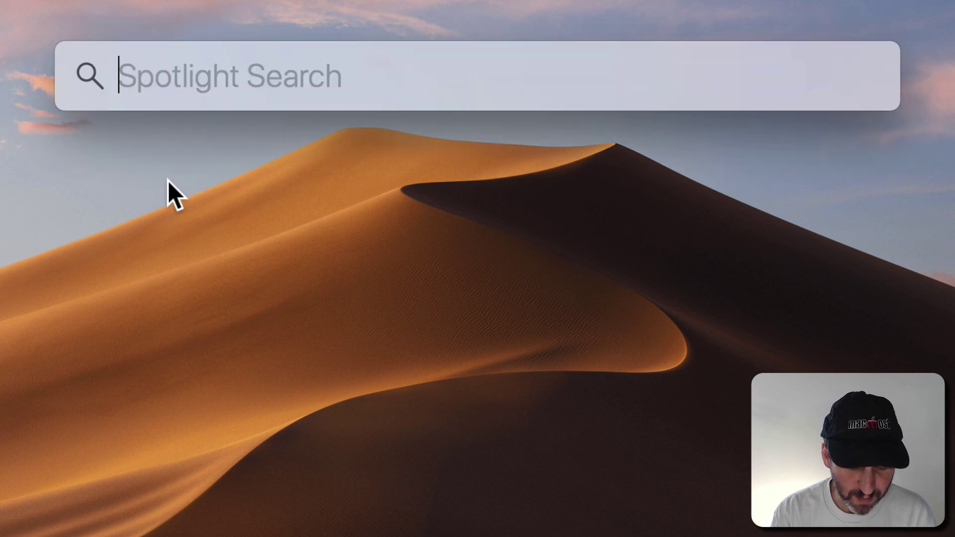
pyautogui.write('7 f')
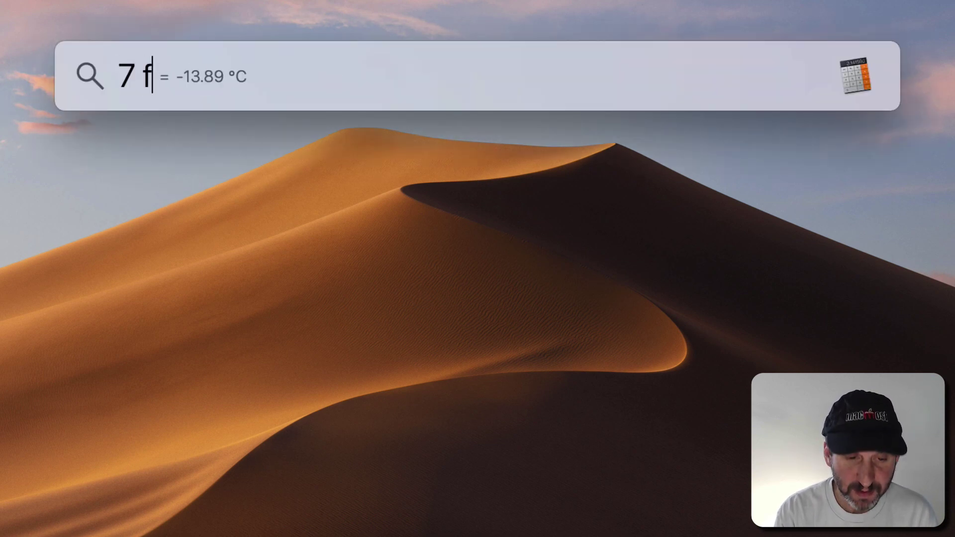
pyautogui.write('eet')
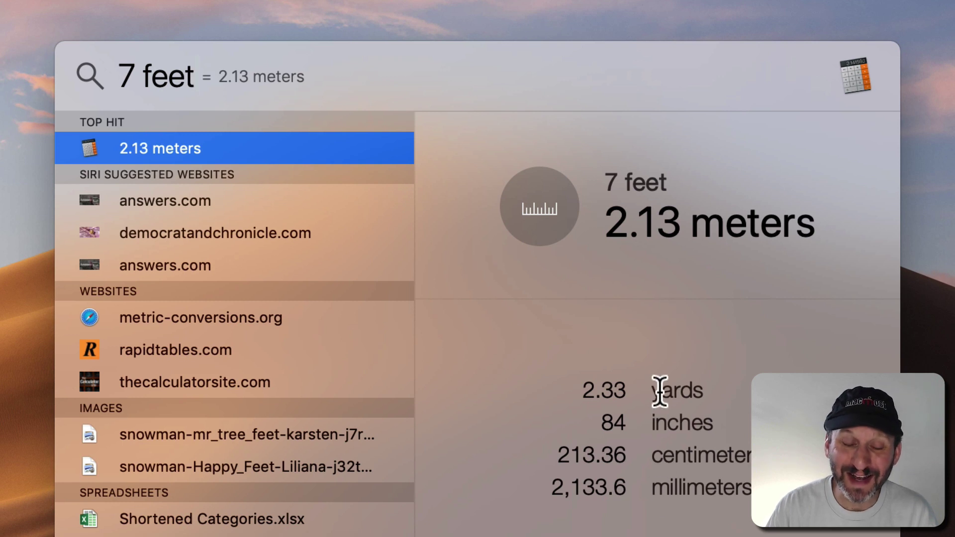
pyautogui.write('t')
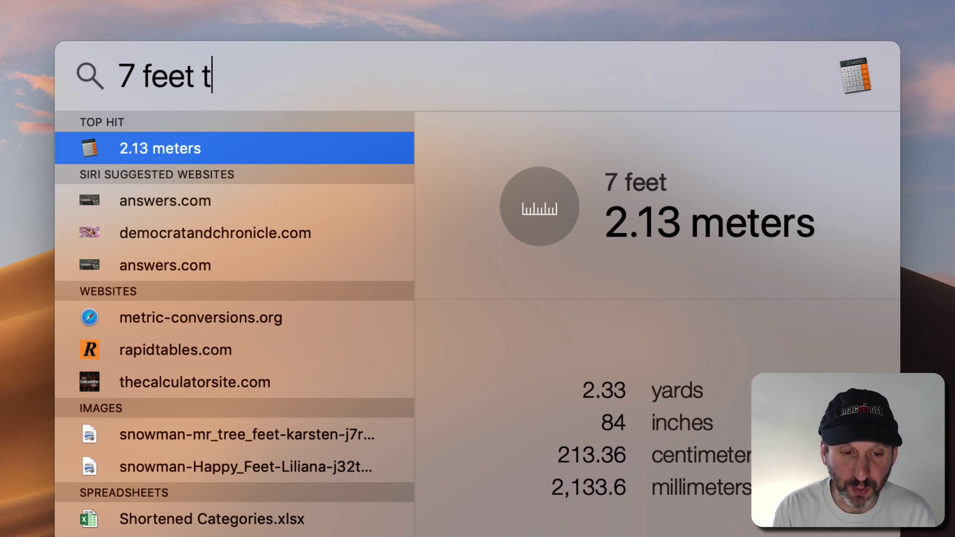
pyautogui.write('o ')
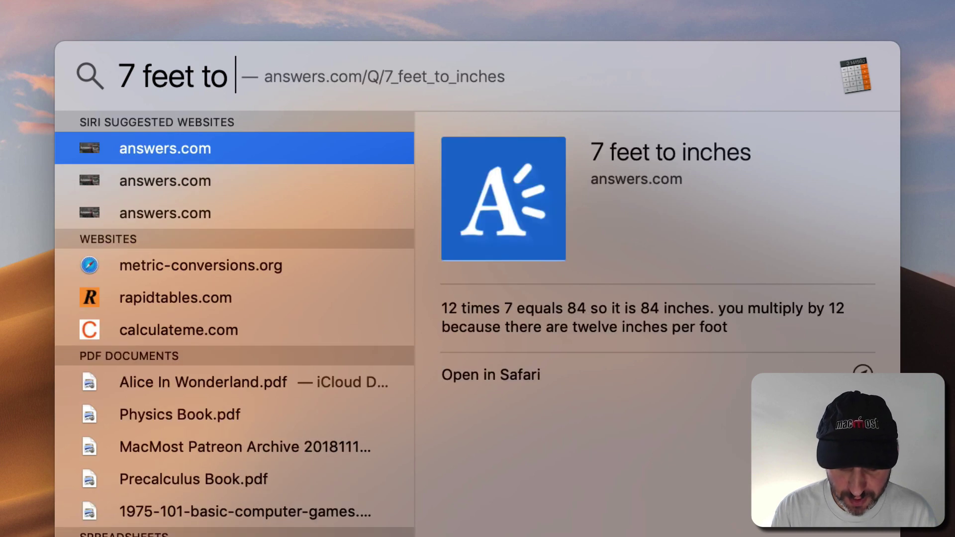
pyautogui.write('miles')
pyautogui.press('BackSpace')
pyautogui.press('BackSpace')
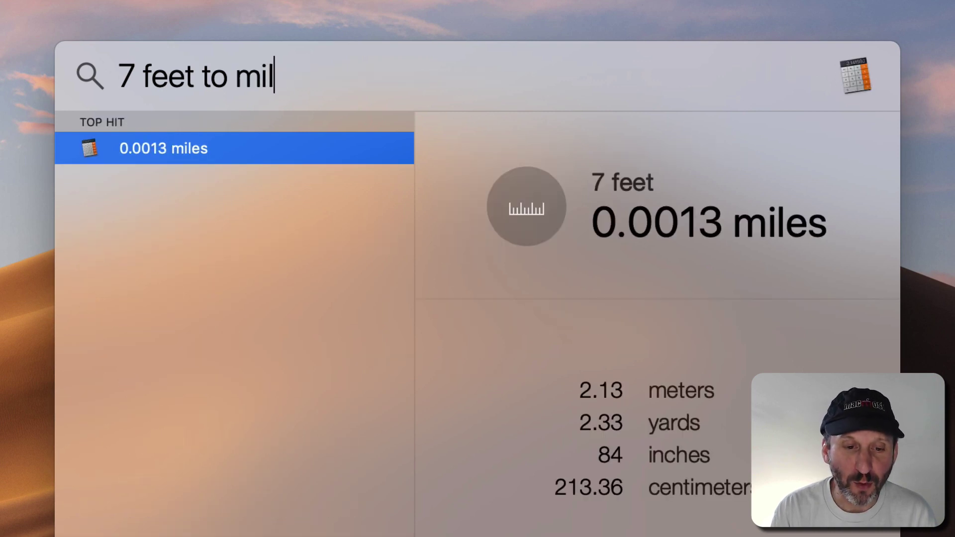
# Step: Change the Spotlight conversion query to 7 feet to inches, and dismiss it after checking
pyautogui.press('BackSpace')
pyautogui.press('BackSpace')
pyautogui.press('BackSpace')
pyautogui.write('inches')
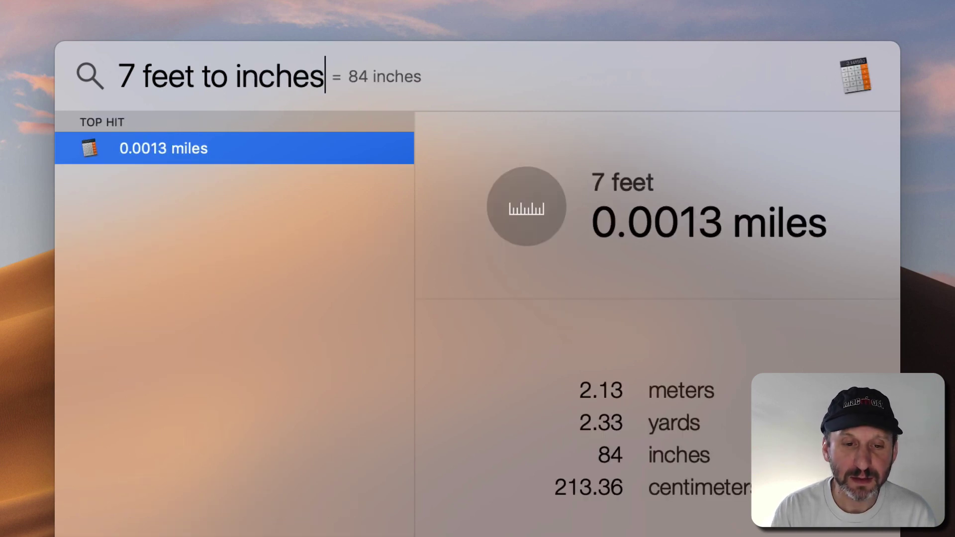
pyautogui.press('Escape')
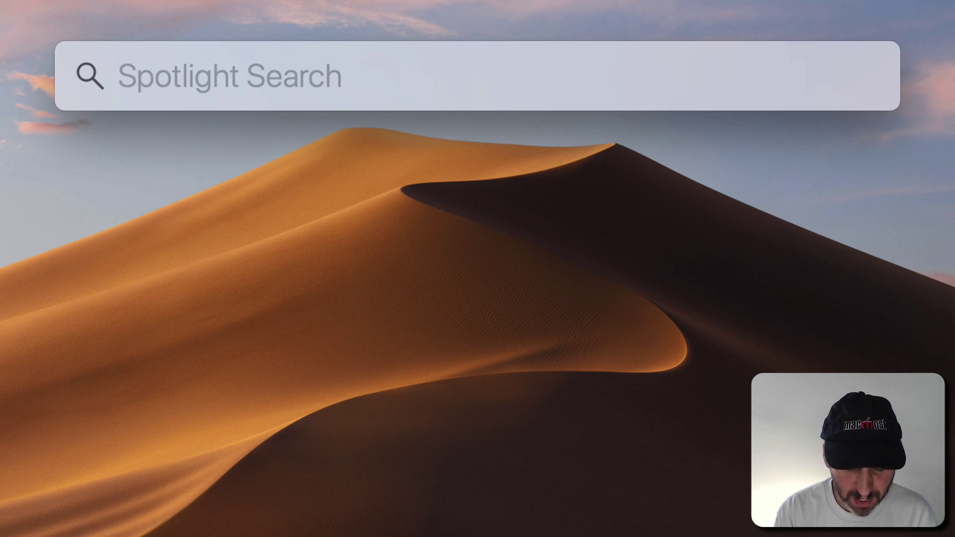
# Step: Look up conversions for 16 dollars in Spotlight Search, including a specific conversion to yen
pyautogui.write('16')
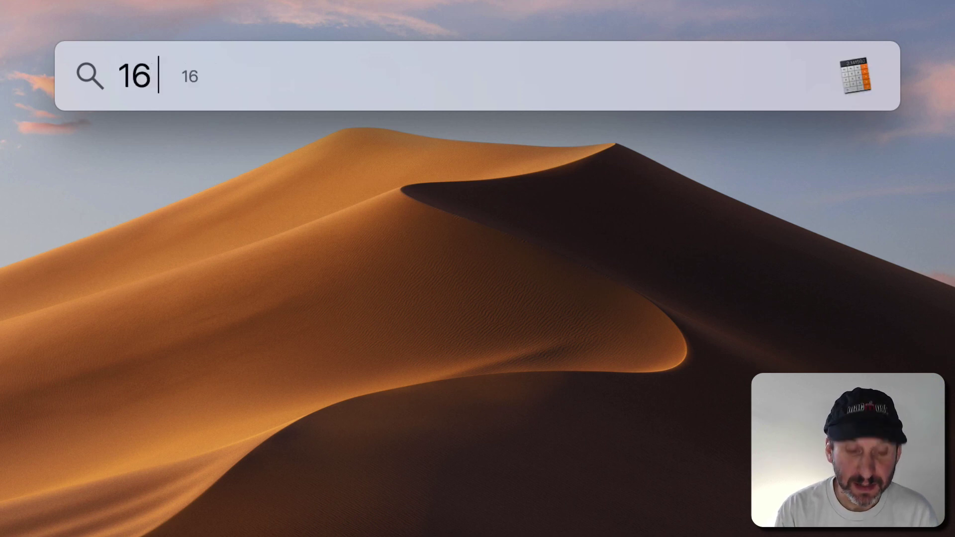
pyautogui.write(' dollars')
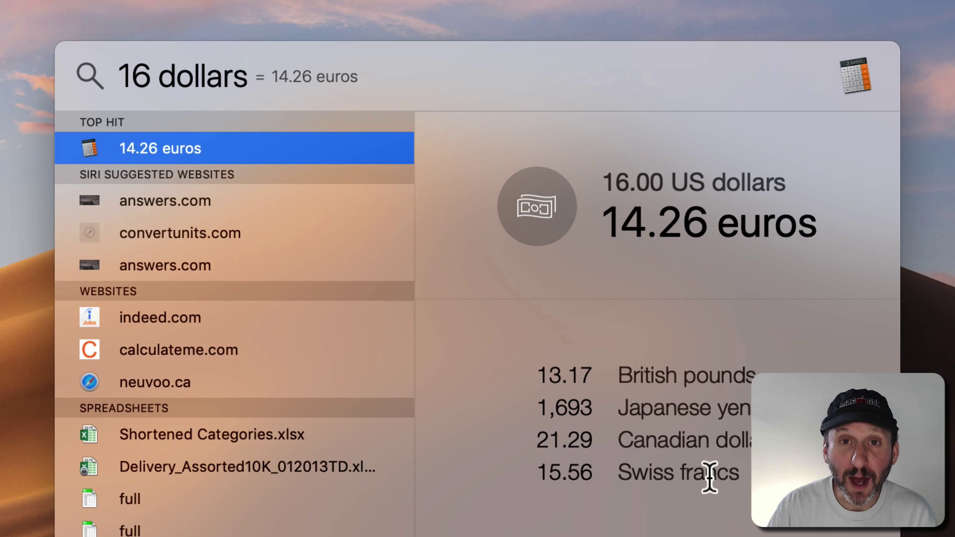
pyautogui.write('t')
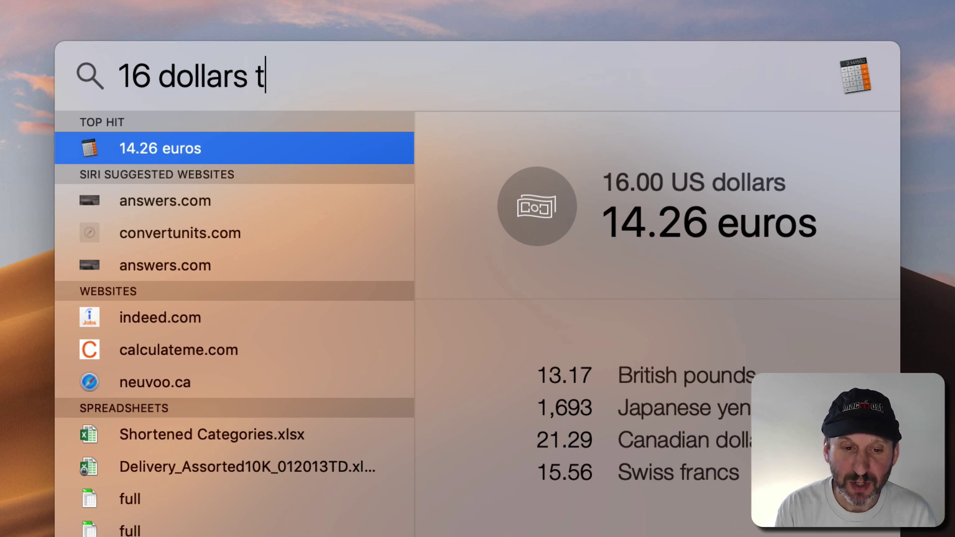
pyautogui.write('o yen')
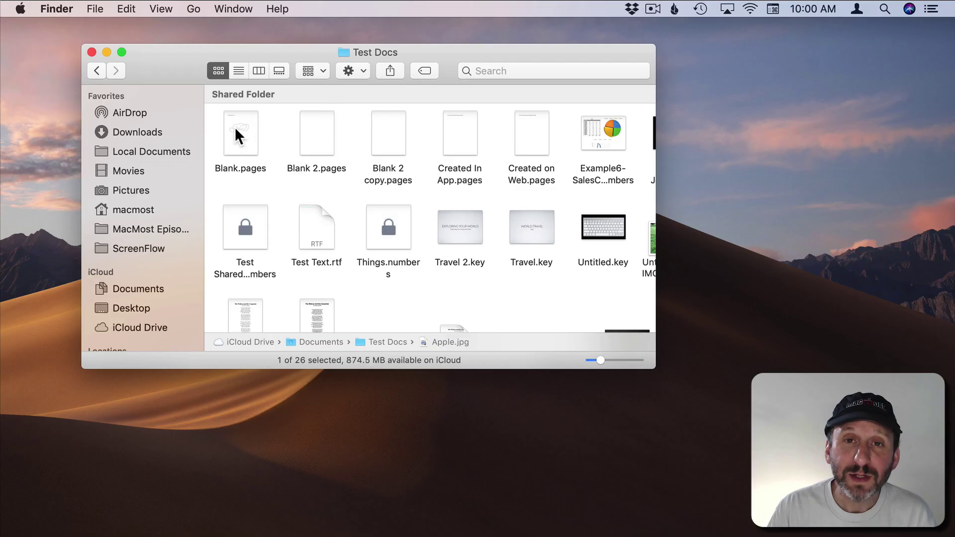
# Step: Move Blank.pages from the Test Docs folder to the Trash, and restore it from there with Put Back
pyautogui.moveTo(235, 132); pyautogui.dragTo(916, 530)
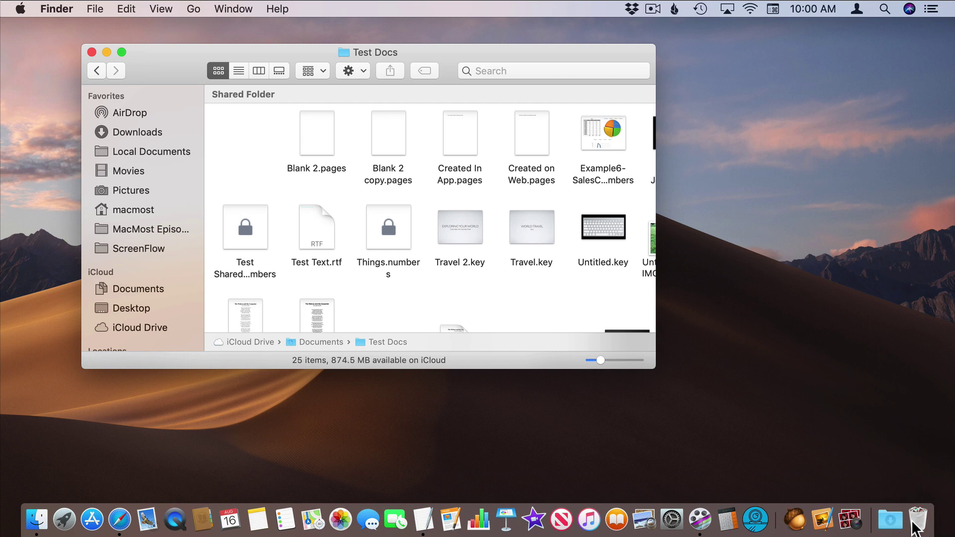
pyautogui.click(918, 523)
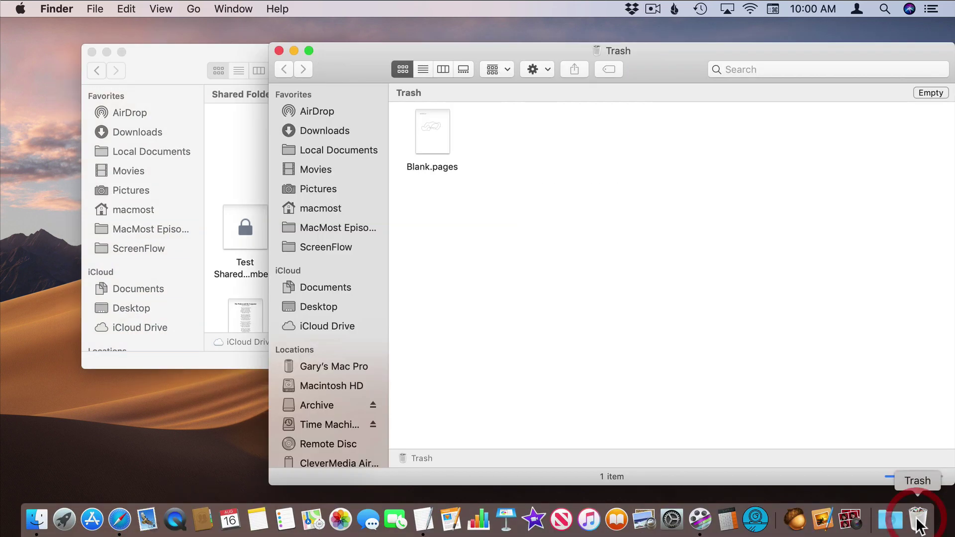
pyautogui.rightClick(434, 127)
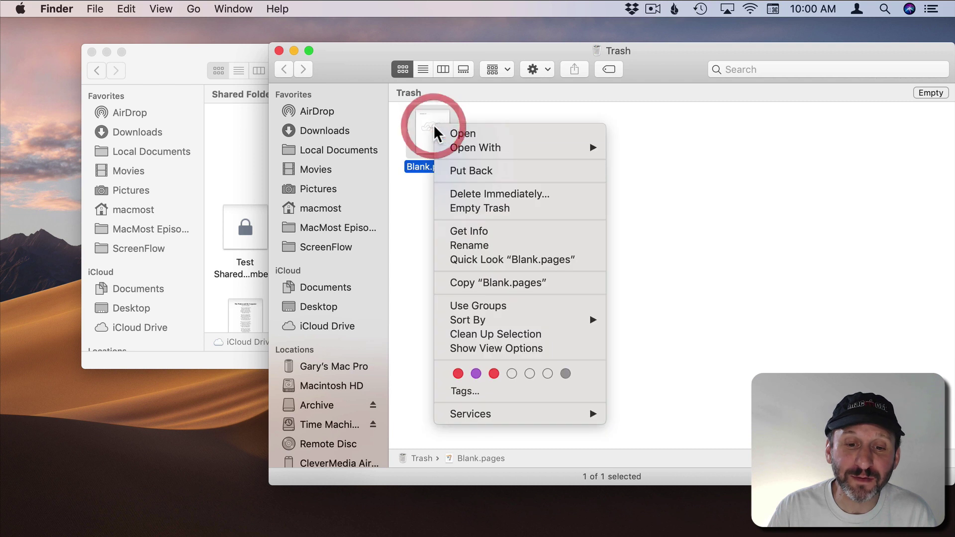
pyautogui.click(468, 171)
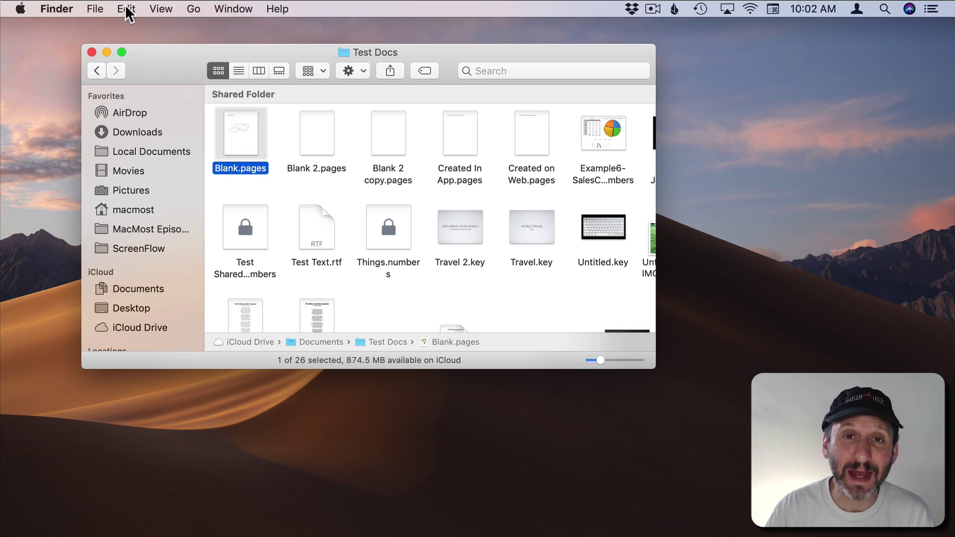
# Step: View the Get Info details of Blank.pages, try selecting the neighbouring Blank 2.pages, and close the info window
pyautogui.click(97, 9)
pyautogui.click(146, 166)
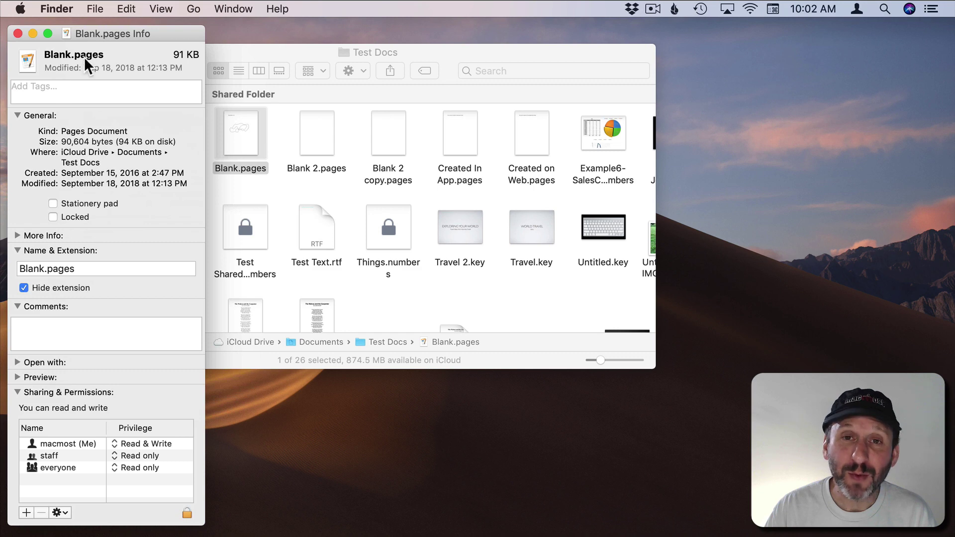
pyautogui.click(306, 134)
pyautogui.click(234, 137)
pyautogui.click(124, 32)
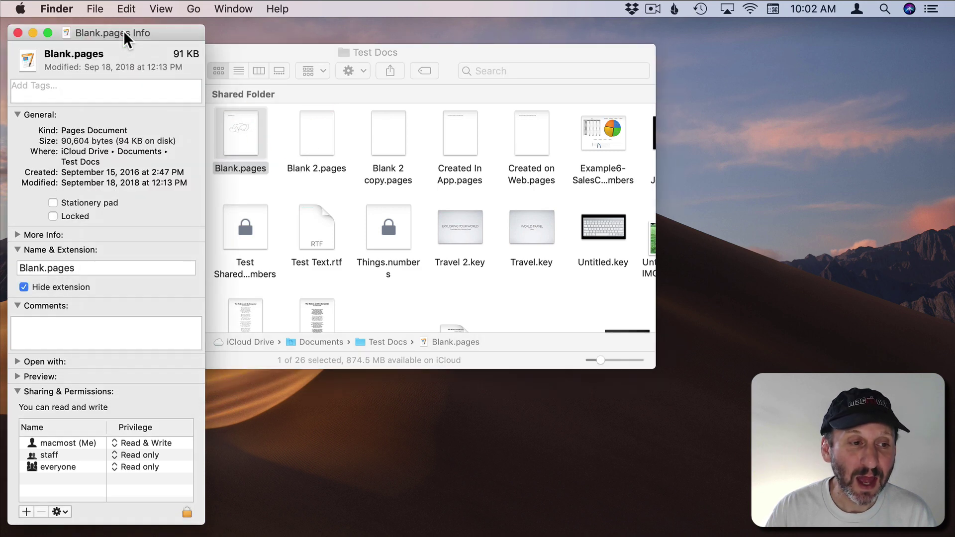
pyautogui.click(18, 33)
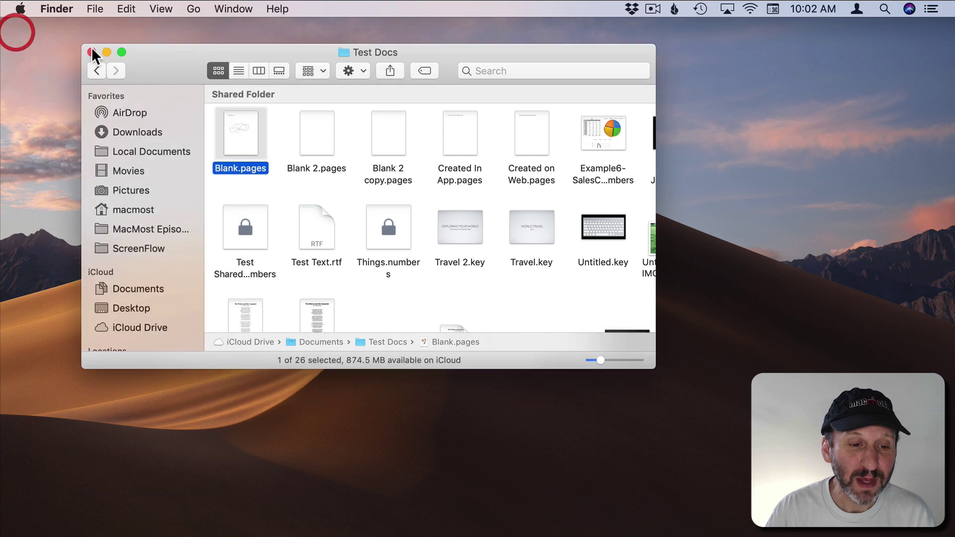
# Step: Show the Inspector for Blank.pages and switch the selection to the Example6 sales spreadsheet to inspect its details
pyautogui.click(95, 8)
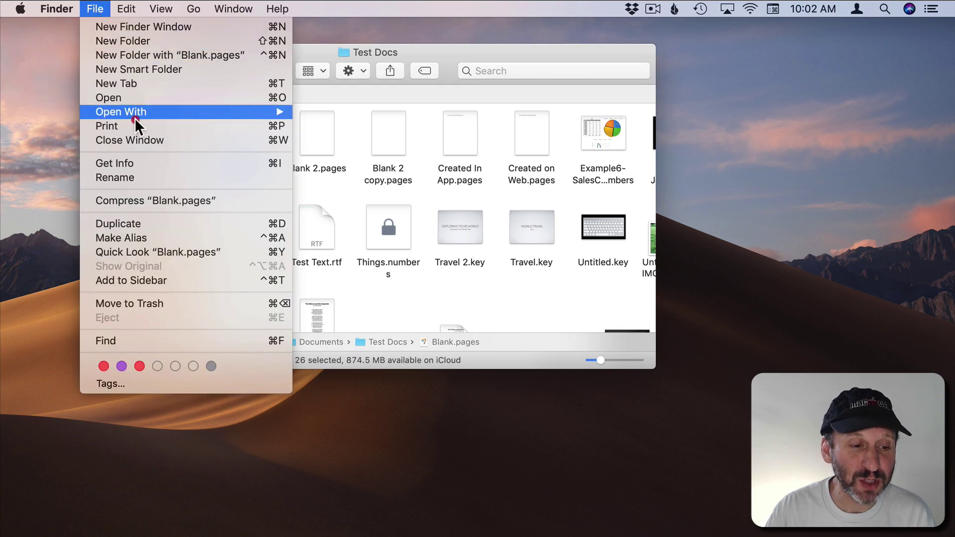
pyautogui.press('alt')
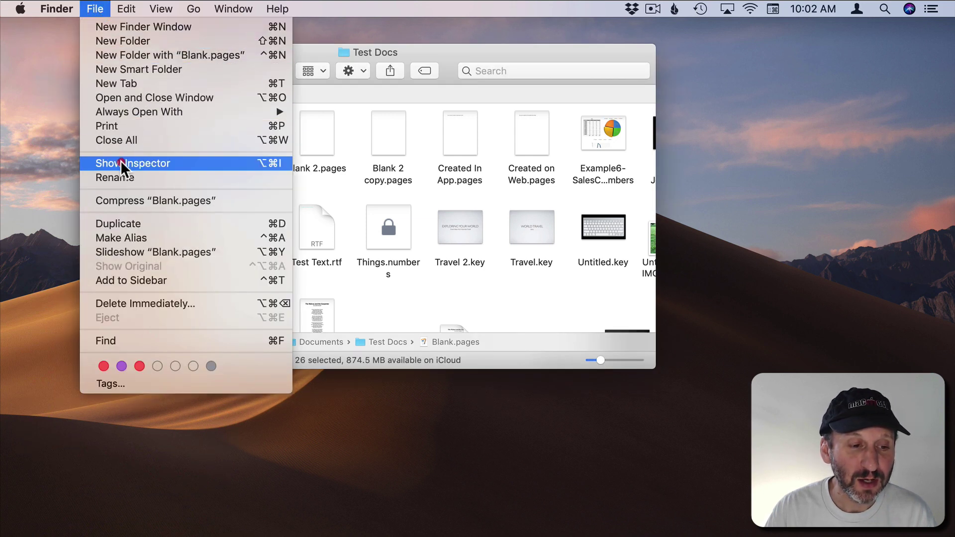
pyautogui.click(164, 162)
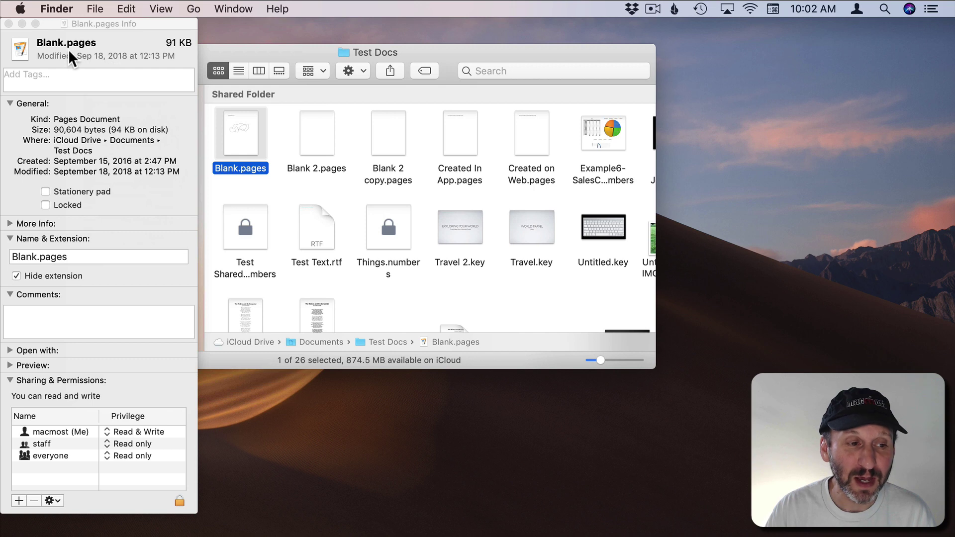
pyautogui.click(595, 130)
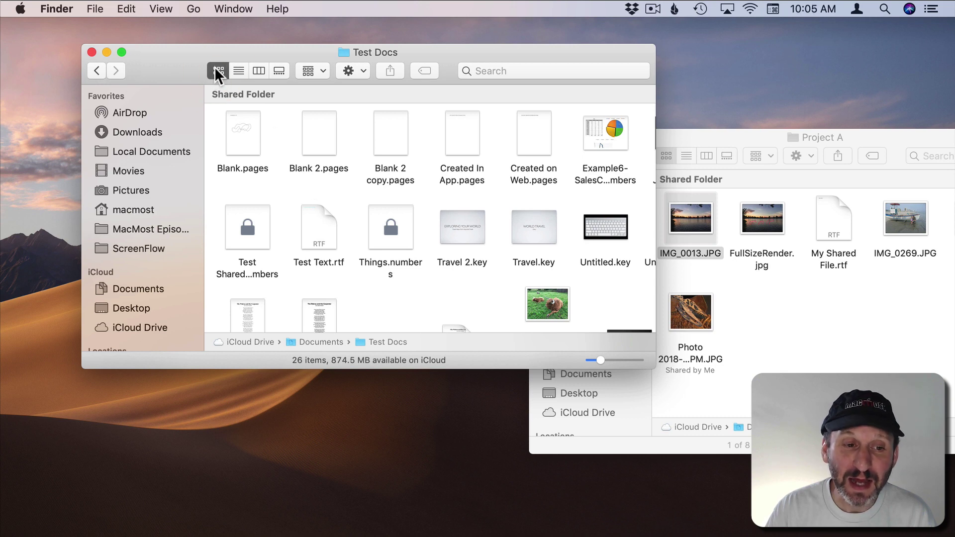
# Step: Show the view options for the Test Docs folder and set its background colour to Spindrift
pyautogui.click(161, 8)
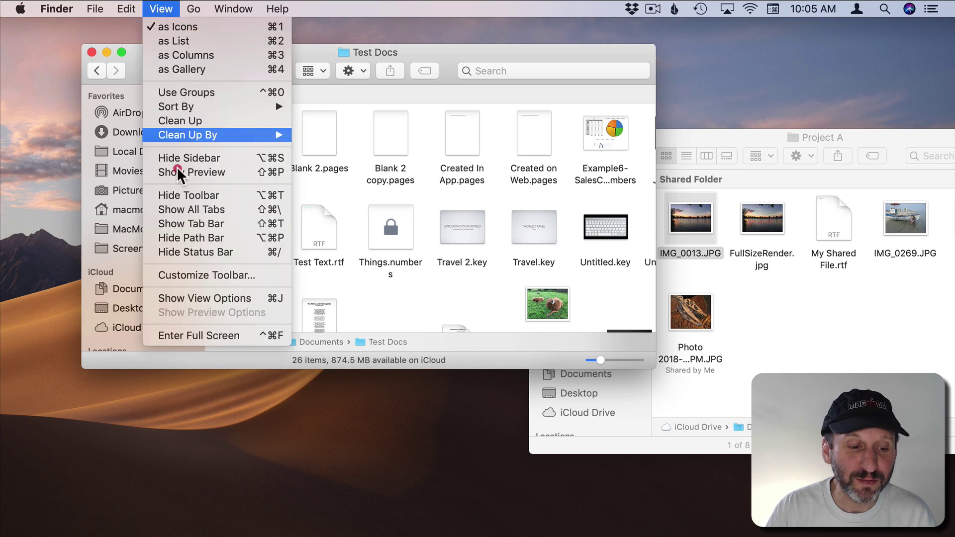
pyautogui.click(188, 298)
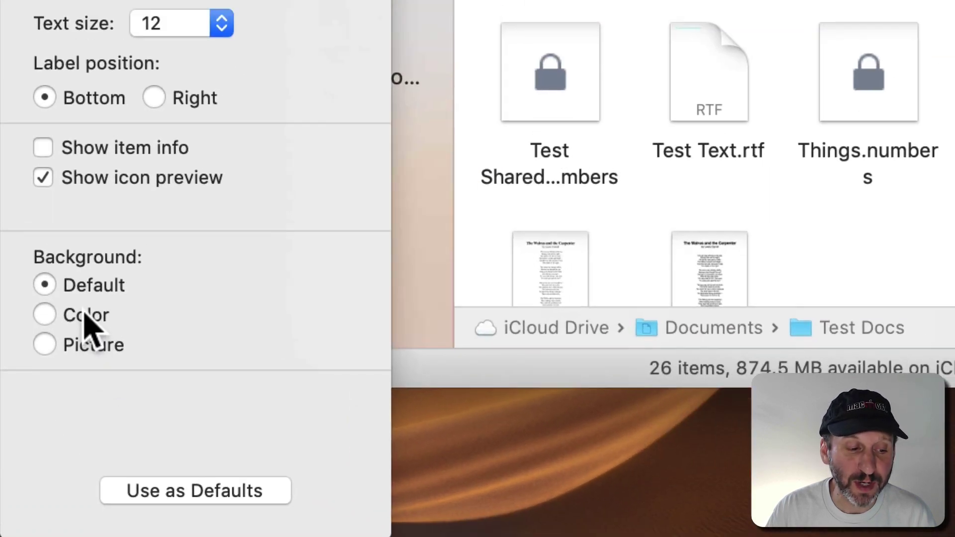
pyautogui.click(85, 317)
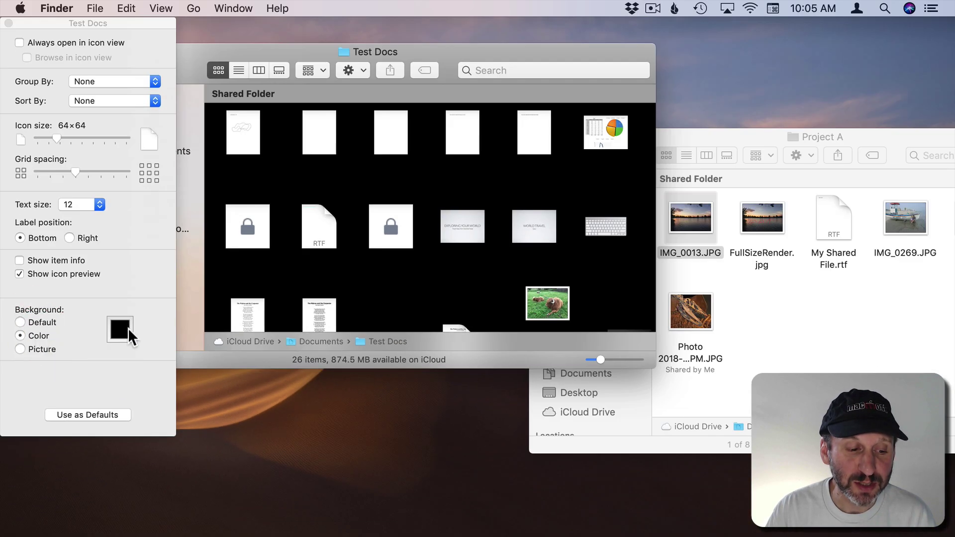
pyautogui.click(266, 299)
pyautogui.click(170, 252)
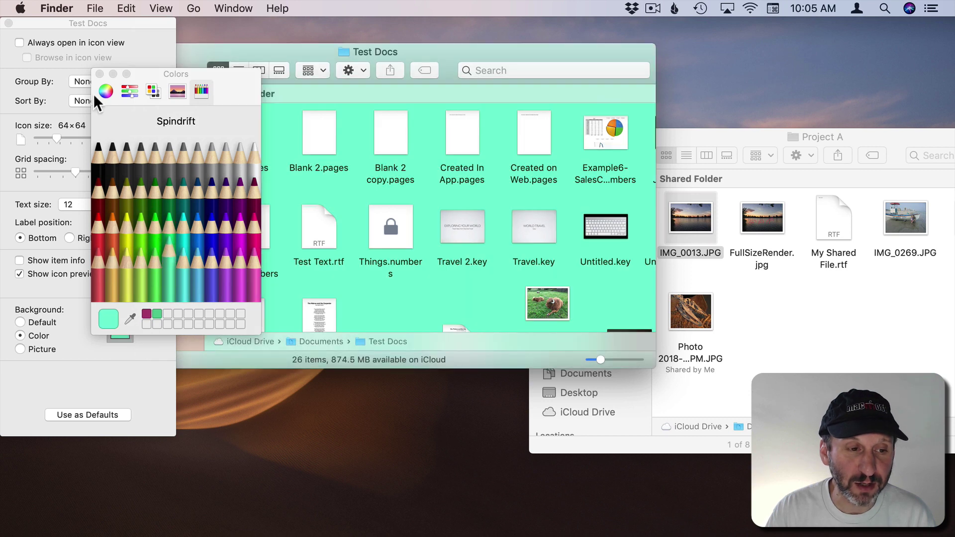
pyautogui.click(99, 75)
# Step: Set the Test Docs folder background to the picture IMG_0013.JPG from the Project A folder and look over the result
pyautogui.click(44, 348)
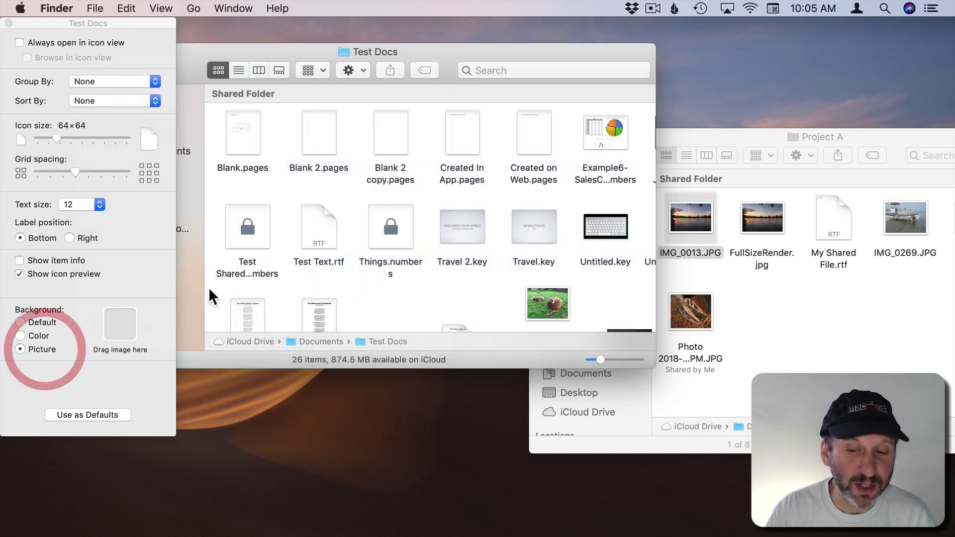
pyautogui.moveTo(693, 224); pyautogui.dragTo(114, 321)
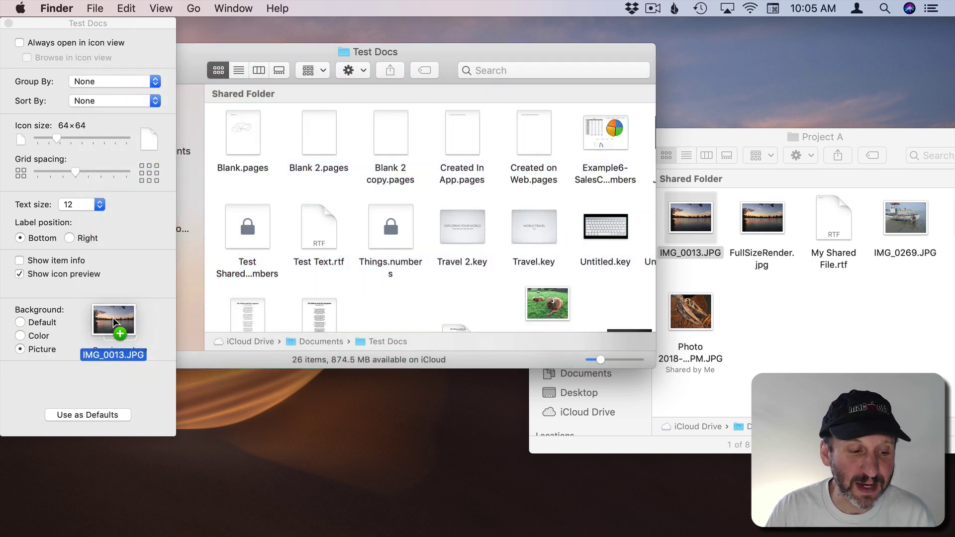
pyautogui.scroll(-10, 473, 252)
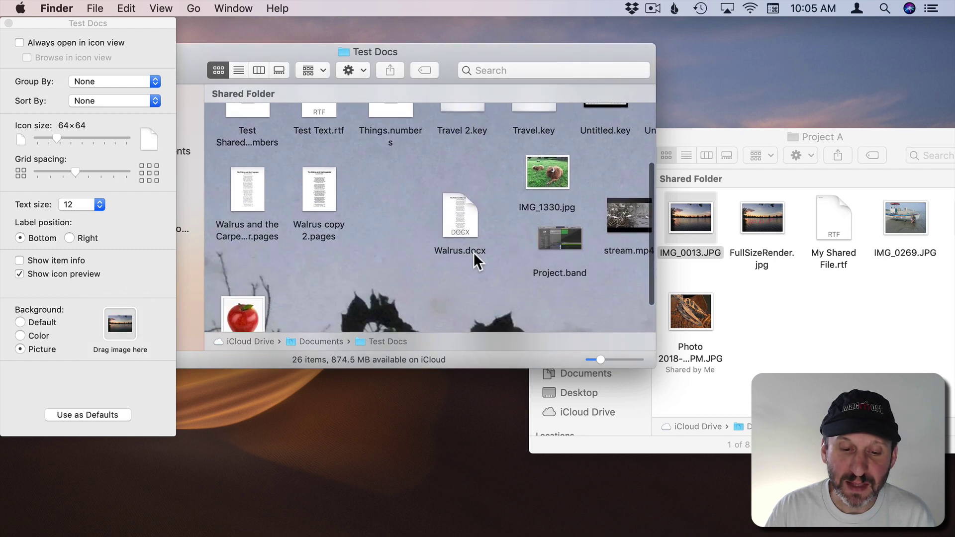
pyautogui.scroll(10, 474, 252)
pyautogui.hscroll(-5, 473, 252)
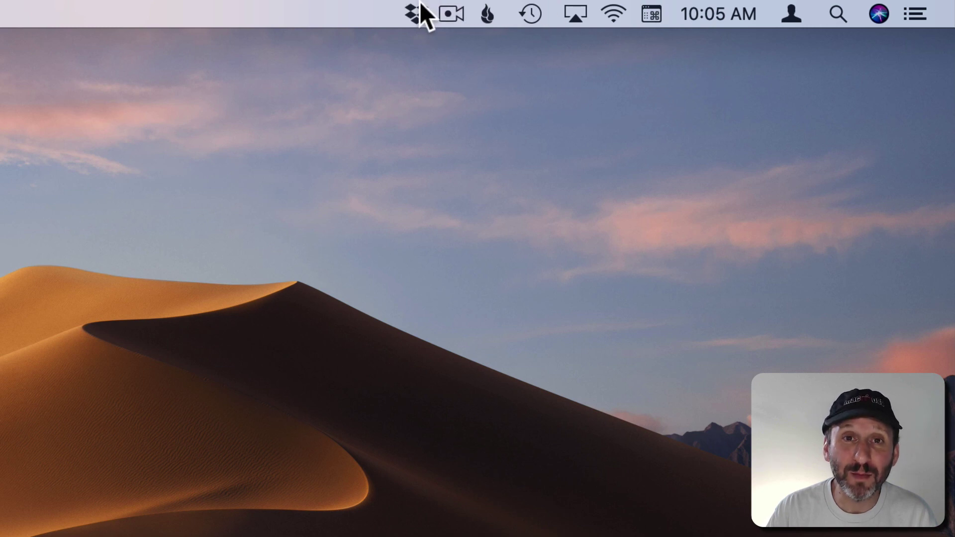
# Step: Rearrange the menu bar status items so the flame item sits between Time Machine and AirPlay
pyautogui.moveTo(413, 19)
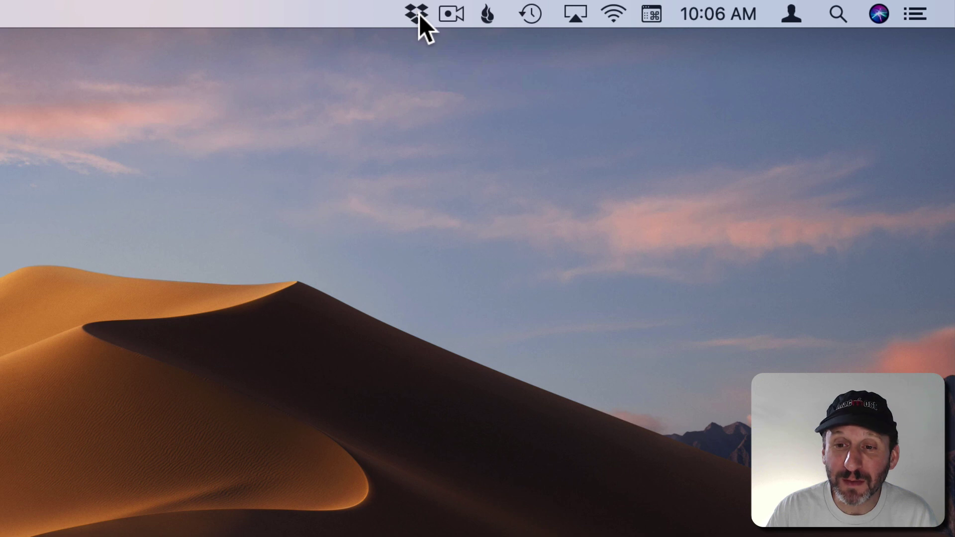
pyautogui.moveTo(487, 14); pyautogui.dragTo(624, 17)
pyautogui.moveTo(557, 16); pyautogui.dragTo(537, 13)
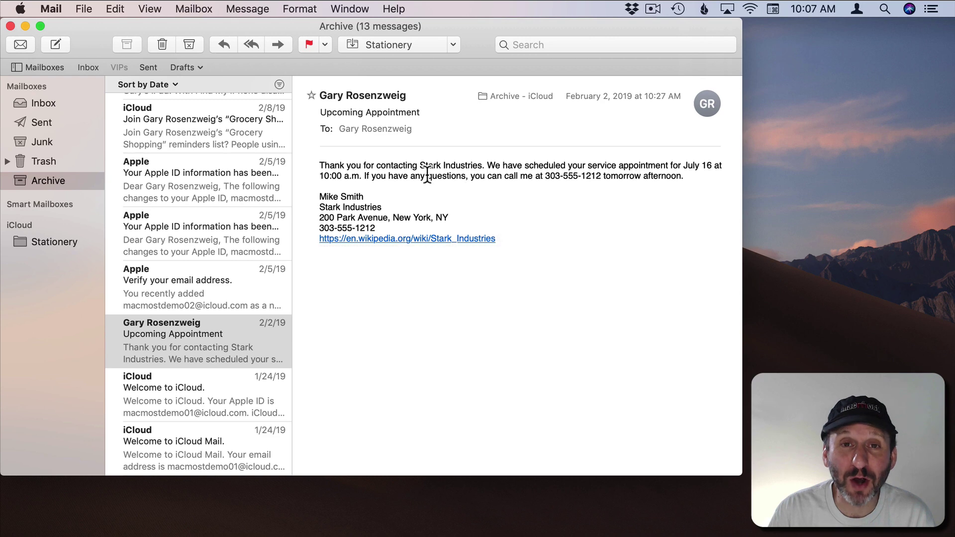
# Step: Set Mail's composing preferences to include selected text, if any, when quoting in replies or forwards, and close the preferences
pyautogui.click(47, 8)
pyautogui.click(55, 45)
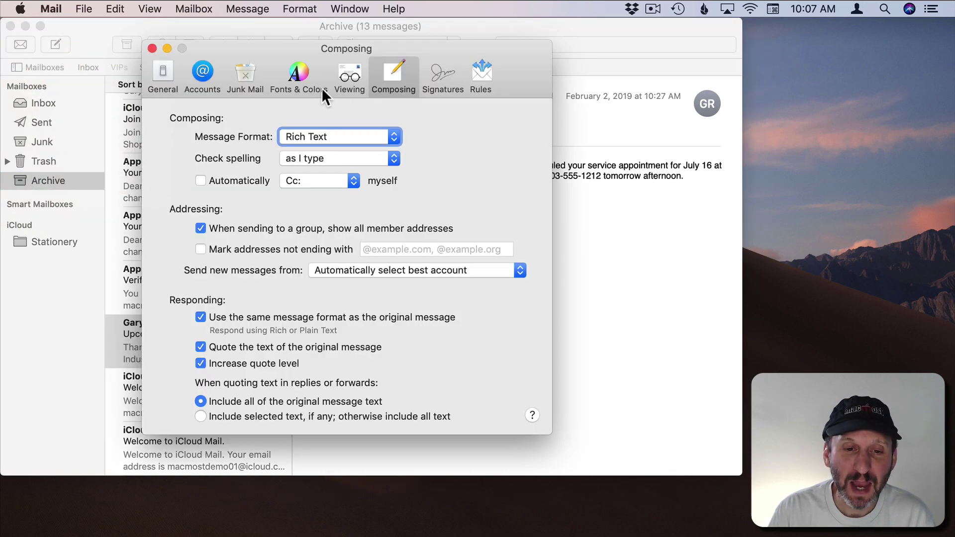
pyautogui.click(201, 415)
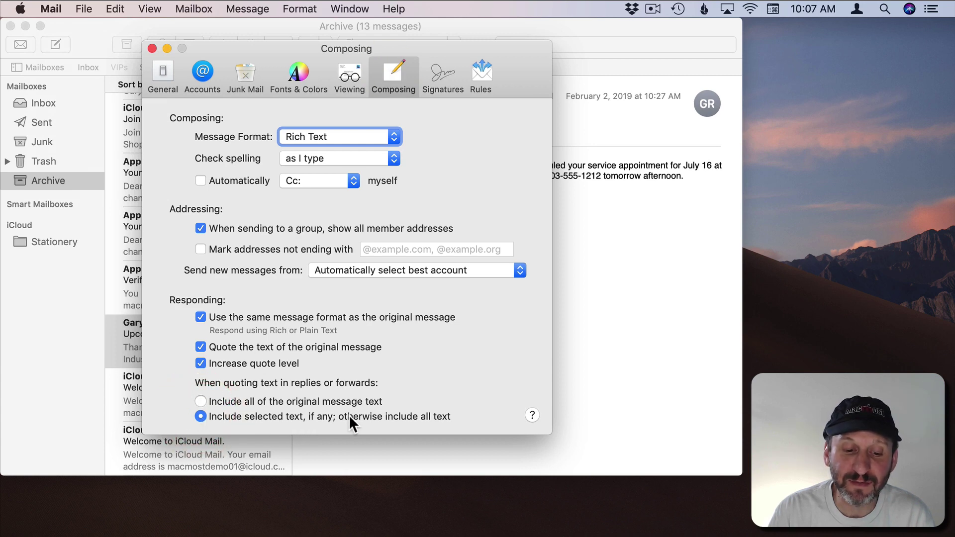
pyautogui.click(151, 48)
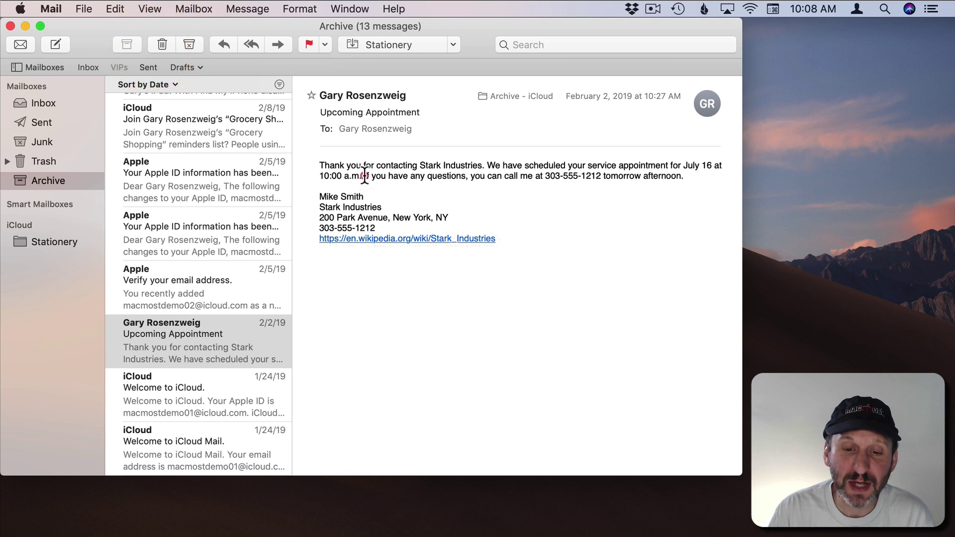
# Step: Reply to the Upcoming Appointment message quoting only its text from "If you have any questions" through the phone number
pyautogui.moveTo(365, 176); pyautogui.dragTo(601, 178)
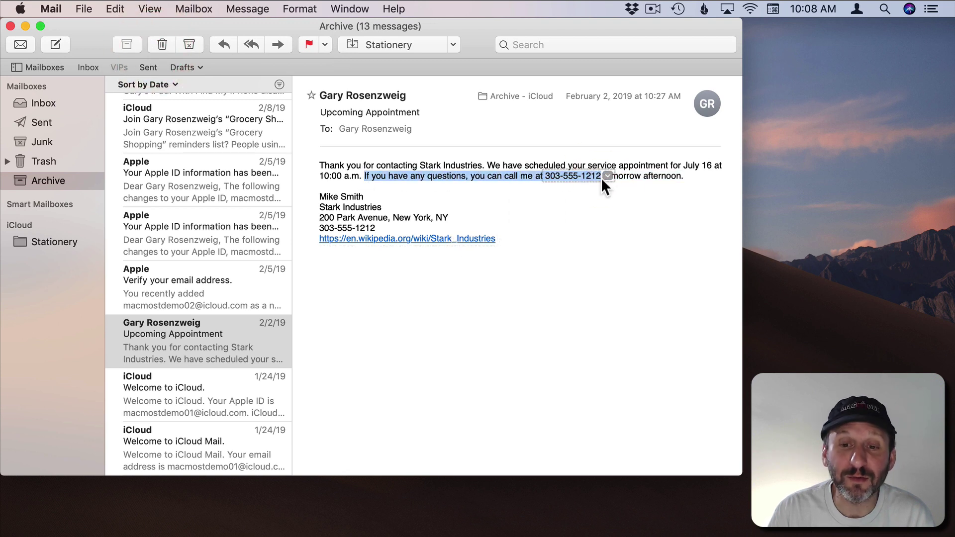
pyautogui.click(222, 44)
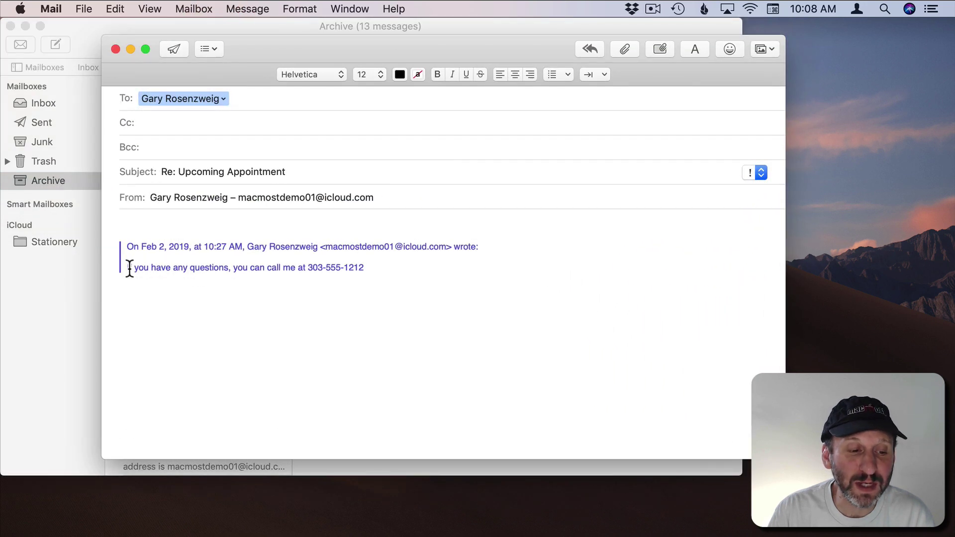
pyautogui.moveTo(129, 267); pyautogui.dragTo(366, 266)
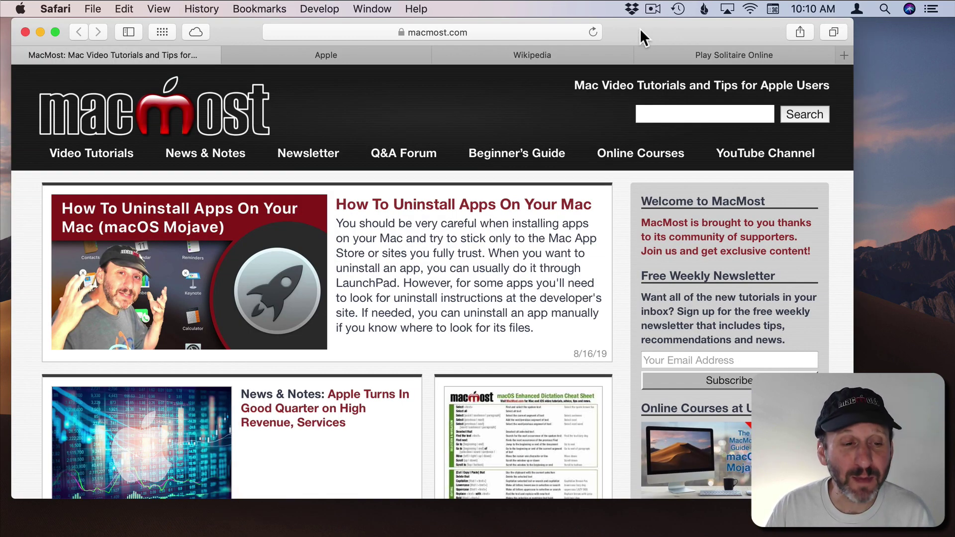
# Step: Cycle forward through the open Safari tabs, wrapping around to the MacMost tab
pyautogui.hotkey('ctrl', 'Tab')
pyautogui.hotkey('ctrl', 'Tab')
pyautogui.hotkey('ctrl', 'Tab')
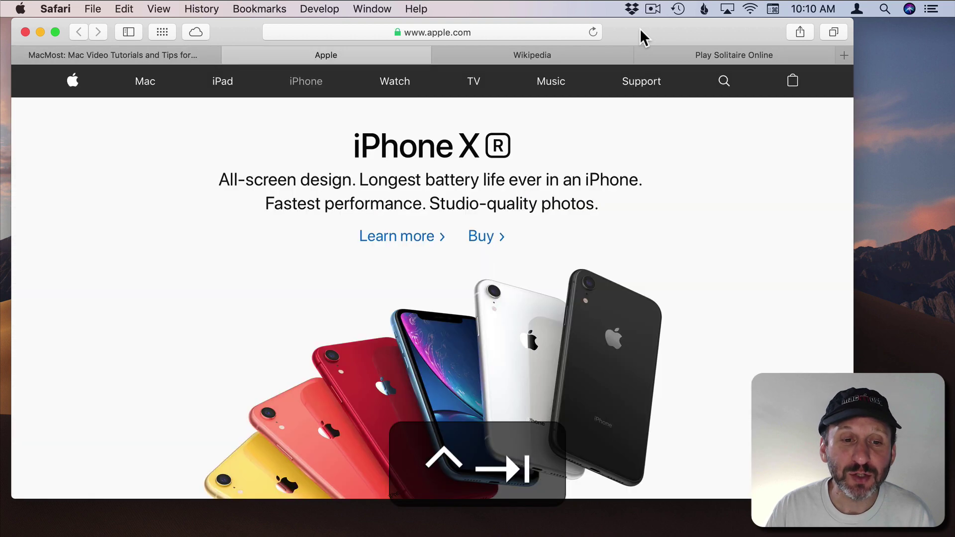
pyautogui.hotkey('ctrl', 'Tab')
pyautogui.hotkey('ctrl', 'Tab')
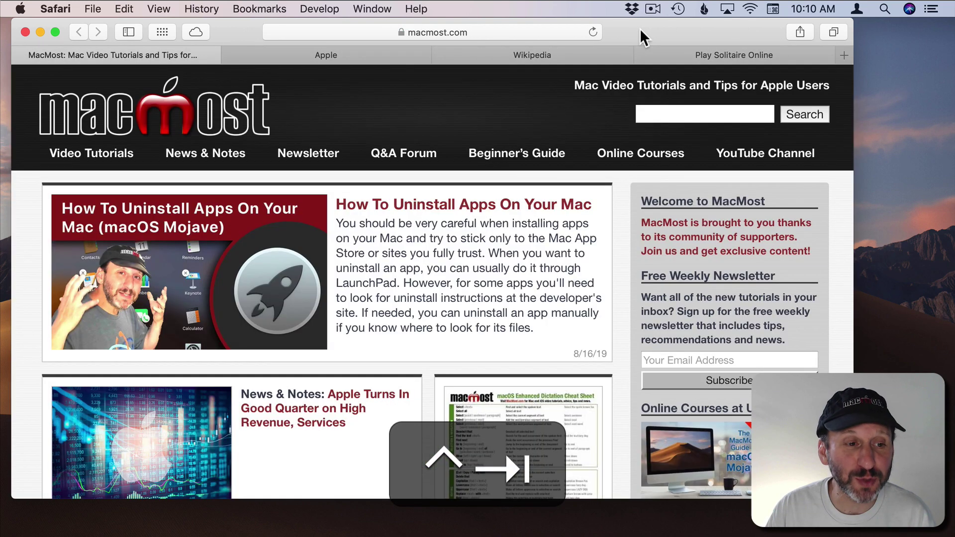
pyautogui.hotkey('ctrl', 'Tab')
# Step: Cycle backward through the open Safari tabs to the MacMost tab
pyautogui.hotkey('ctrl', 'shift', 'Tab')
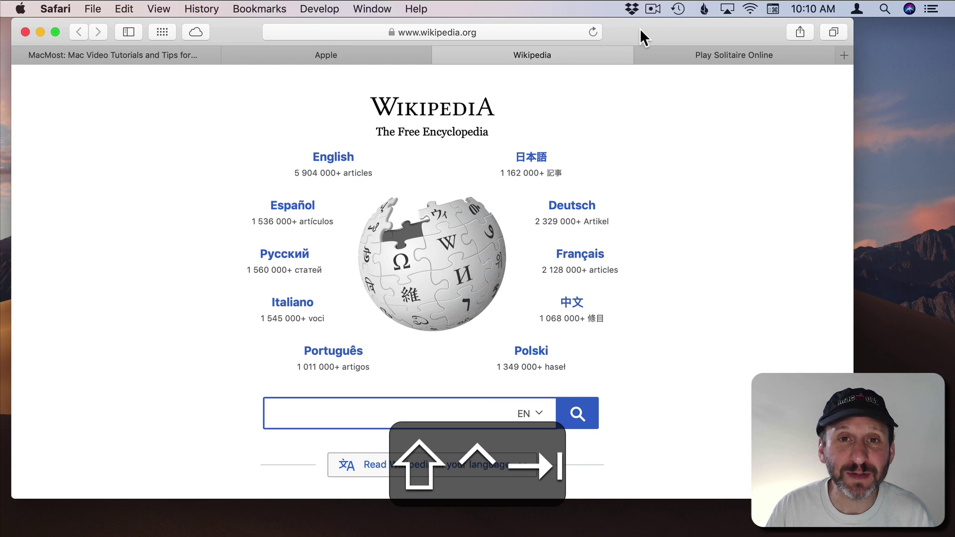
pyautogui.hotkey('ctrl', 'shift', 'Tab')
pyautogui.hotkey('ctrl', 'shift', 'Tab')
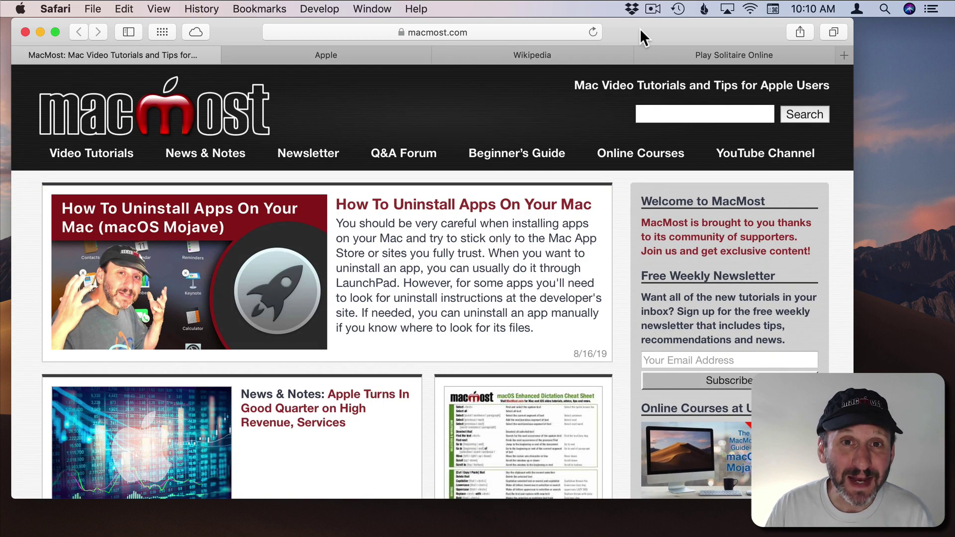
# Step: Jump directly by tab number to the second tab, the third tab, and the last tab in Safari
pyautogui.press('super')
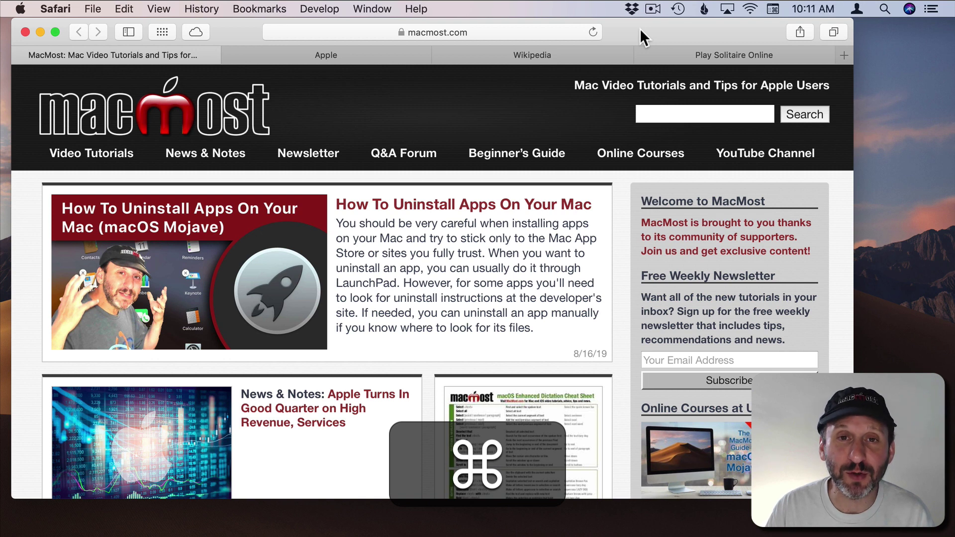
pyautogui.press('super+2')
pyautogui.press('super+3')
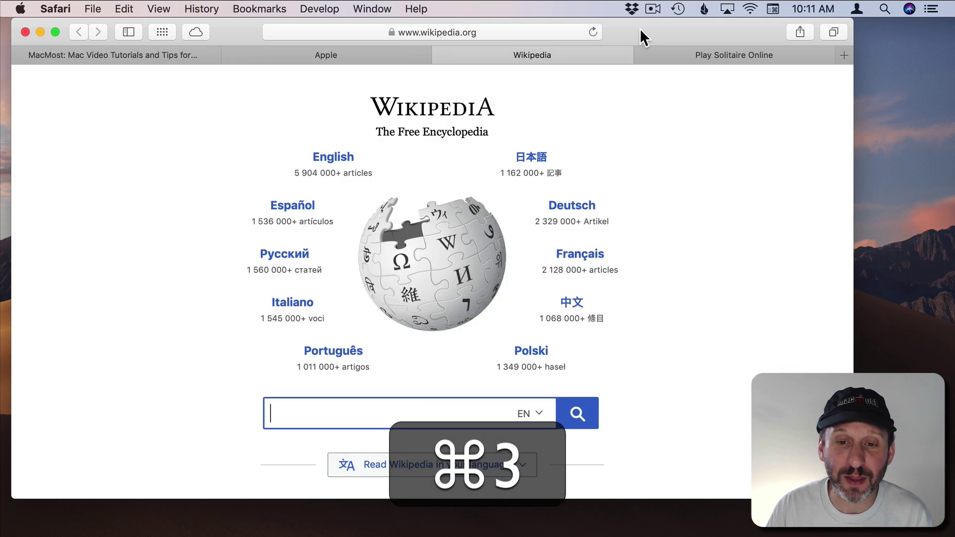
pyautogui.press('super')
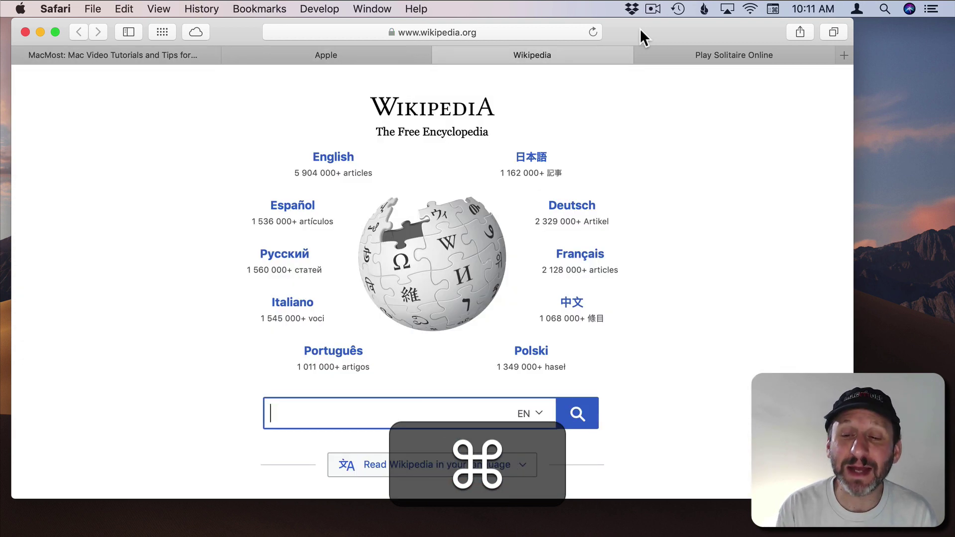
pyautogui.press('super+9')
pyautogui.press('super')
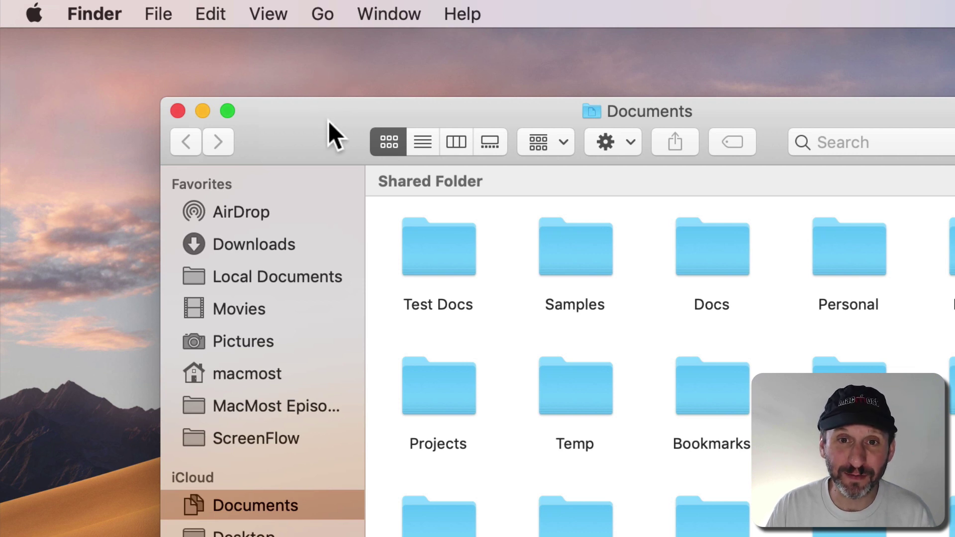
# Step: Switch to Finder and go to the hidden Library folder from the Documents window
pyautogui.click(327, 11)
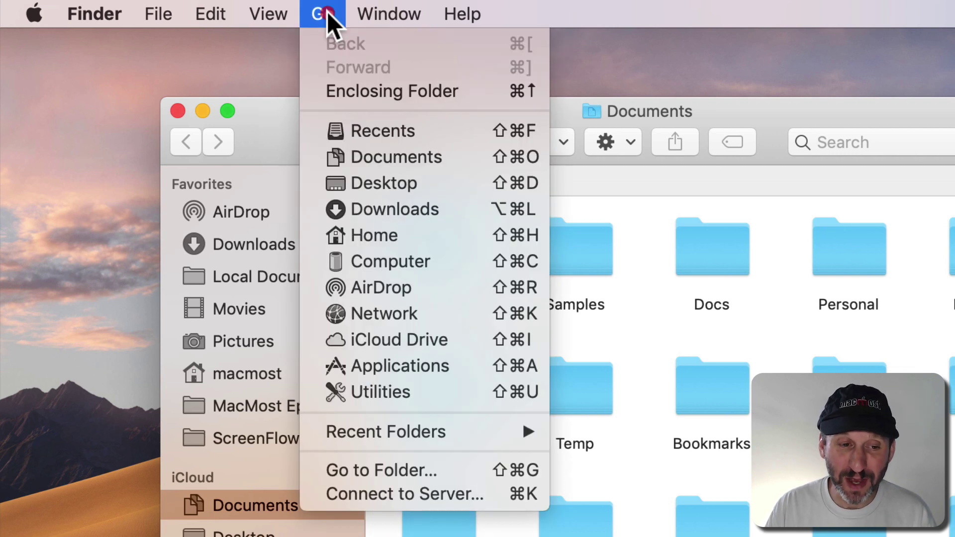
pyautogui.press('alt')
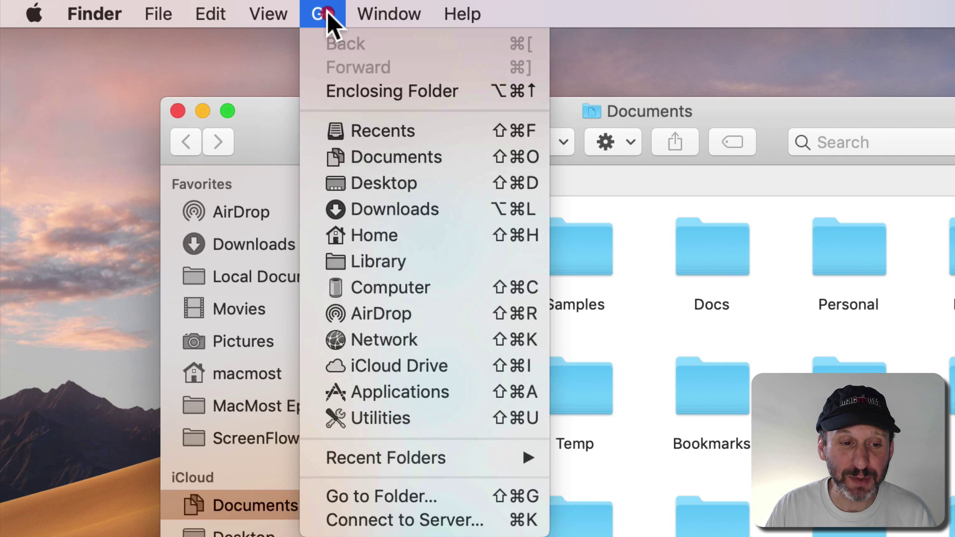
pyautogui.click(373, 266)
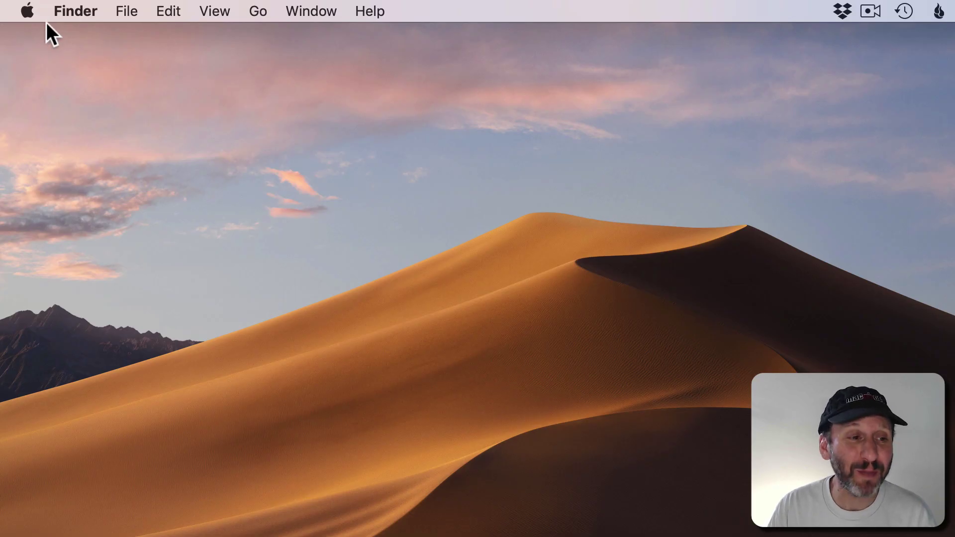
# Step: Open the Clock settings of Date & Time in System Preferences
pyautogui.click(27, 11)
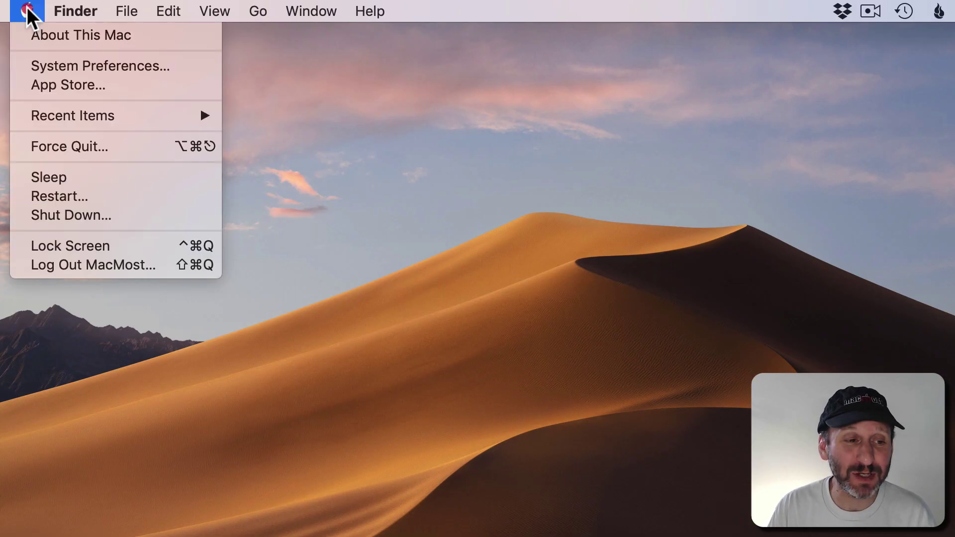
pyautogui.click(41, 56)
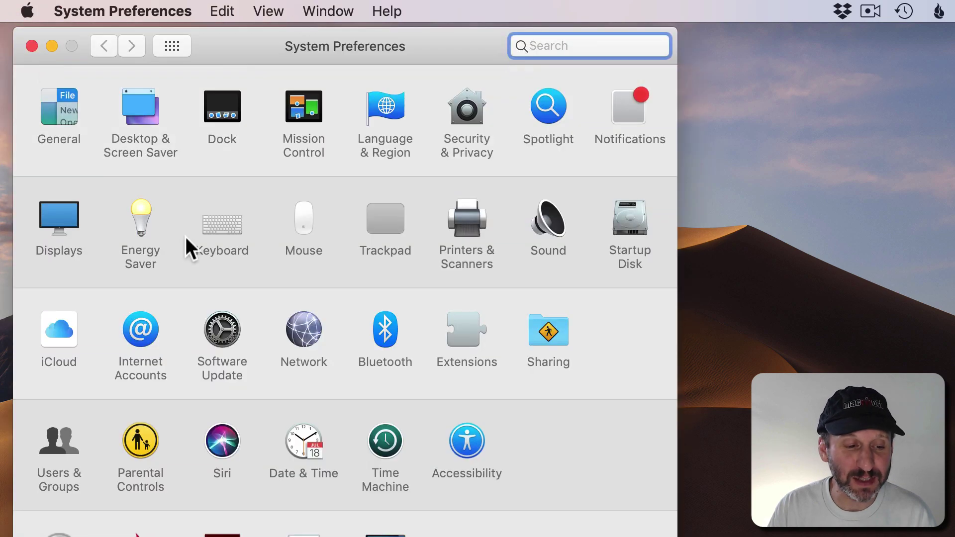
pyautogui.click(302, 437)
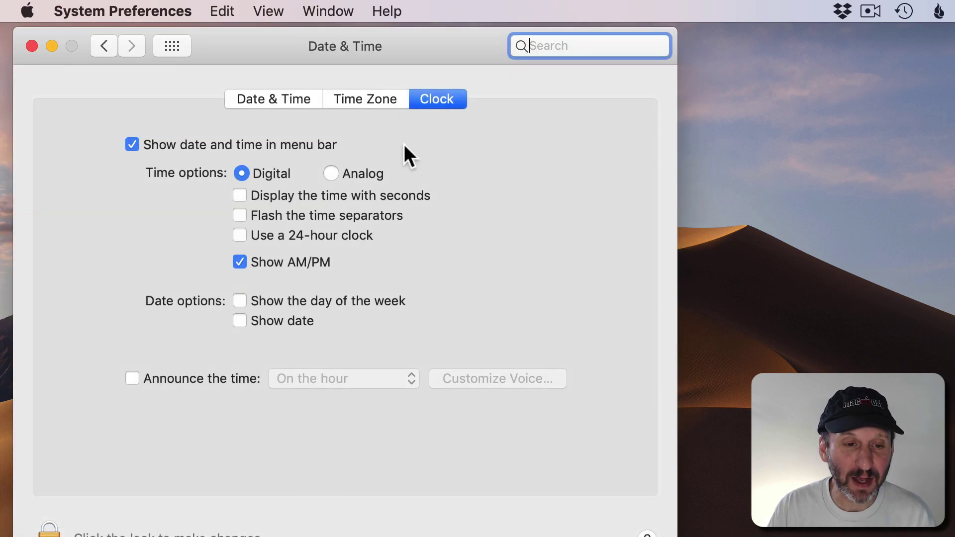
pyautogui.click(441, 97)
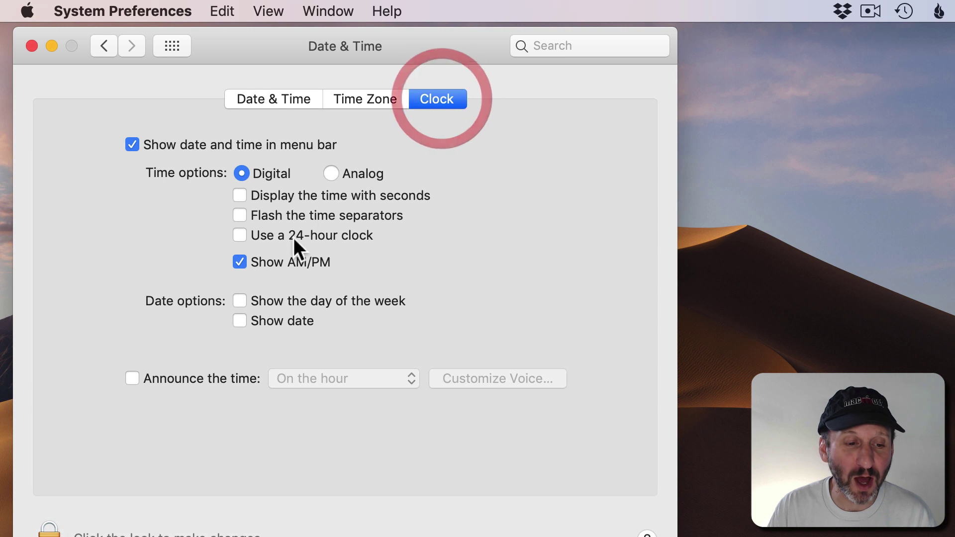
# Step: Enable announcing the time on the hour and open the announcement's voice customization
pyautogui.click(133, 378)
pyautogui.click(341, 383)
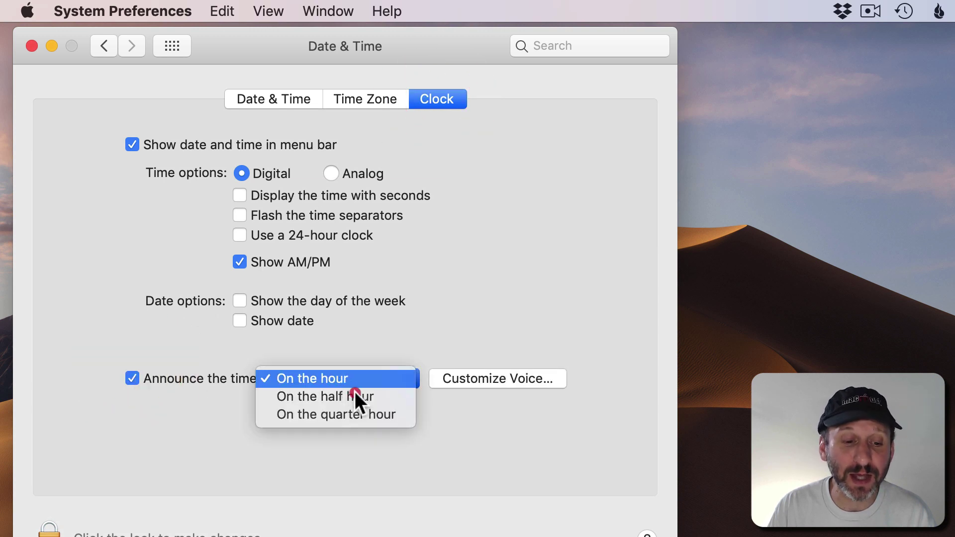
pyautogui.click(515, 378)
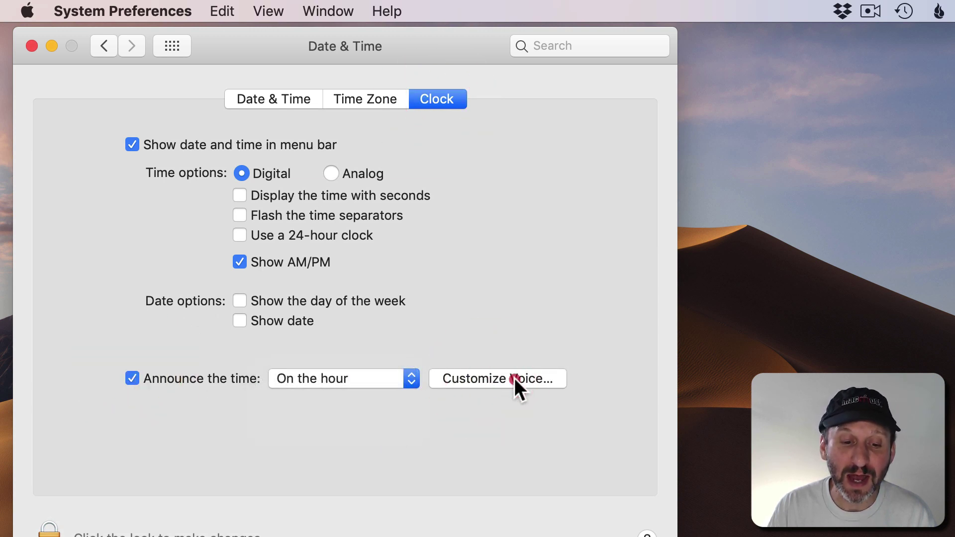
pyautogui.click(514, 378)
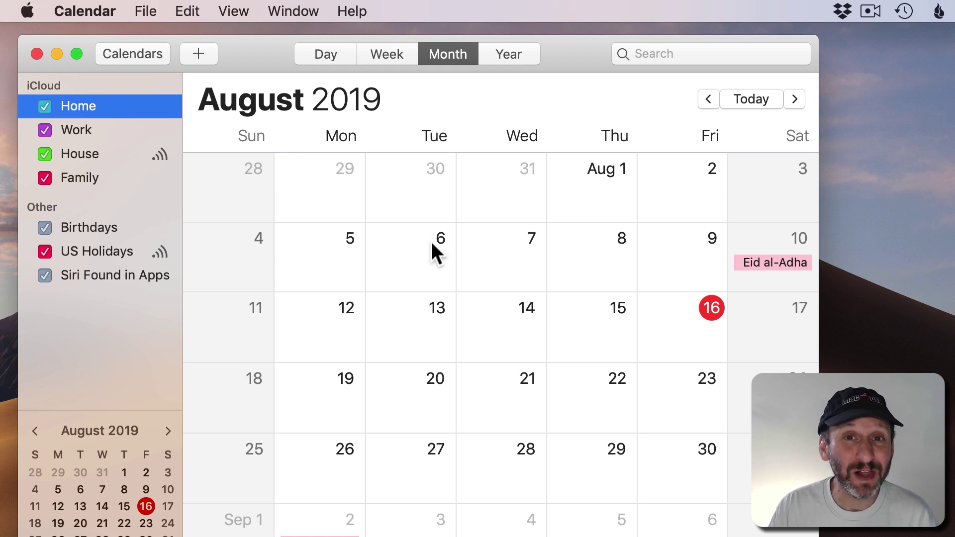
# Step: Switch to Calendar and create a quick event for lunch with the named person on Wednesday at 12 PM
pyautogui.click(197, 54)
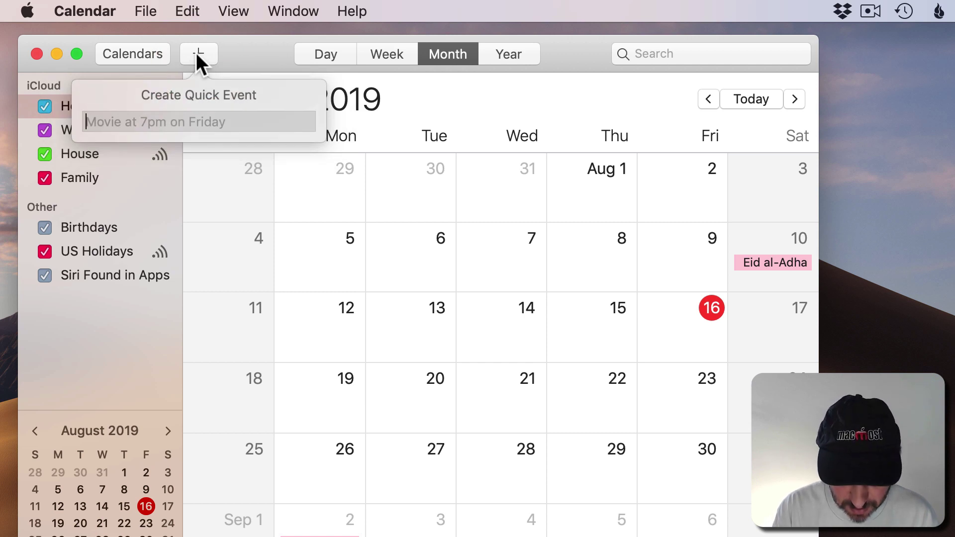
pyautogui.write('Lunch with John on Wednesday at 12:')
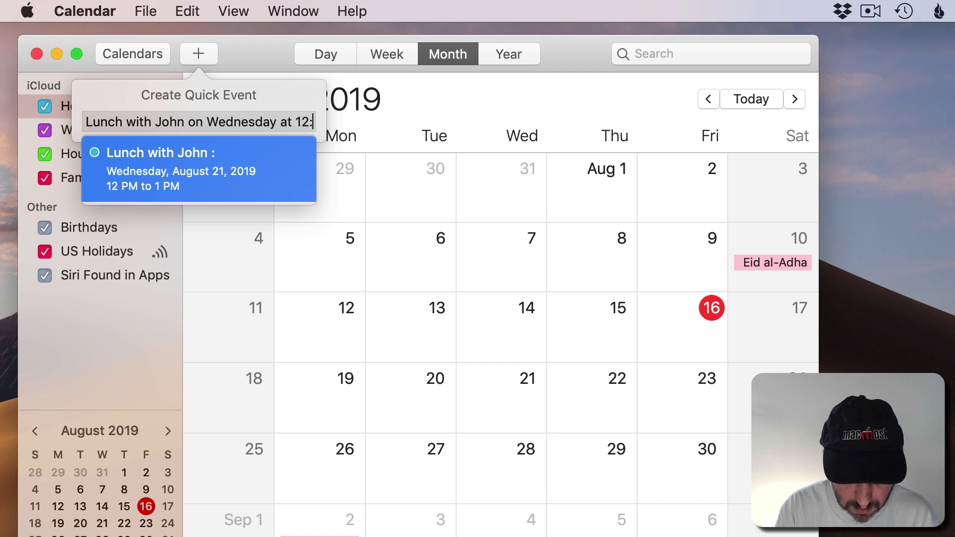
pyautogui.press('Return')
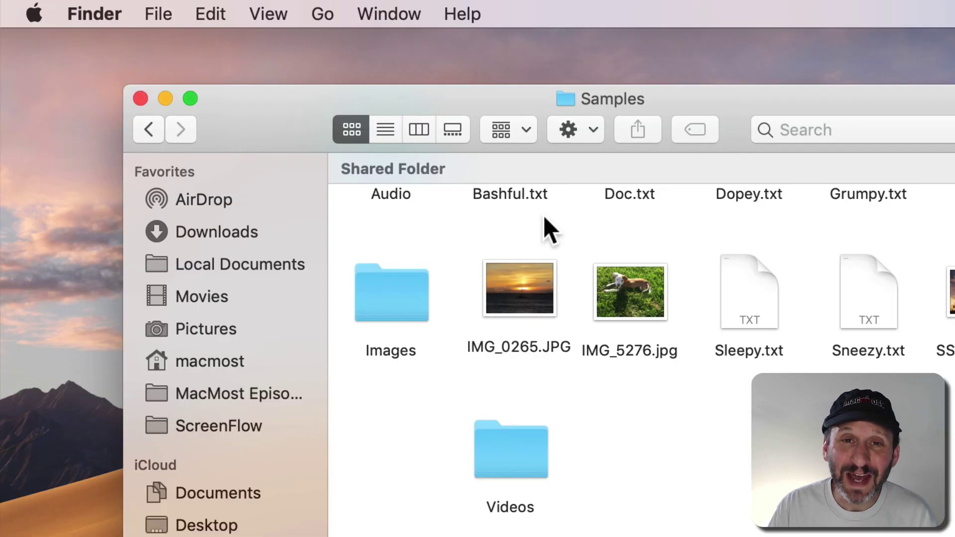
# Step: Switch to Finder, reveal the Samples window's folder path without choosing a folder, and go up to the enclosing folder
pyautogui.press('super')
pyautogui.keyDown('super'); pyautogui.click(605, 99); pyautogui.keyUp('super')
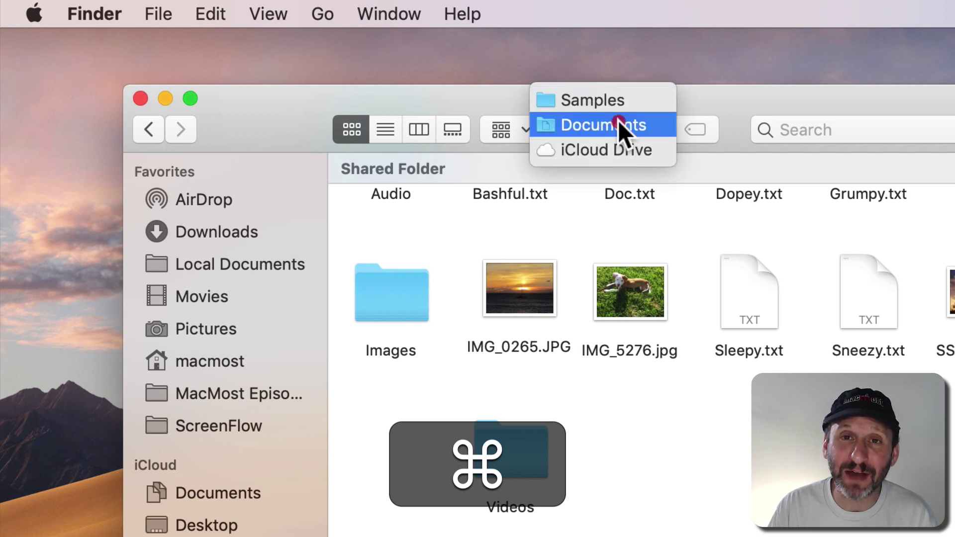
pyautogui.click(756, 75)
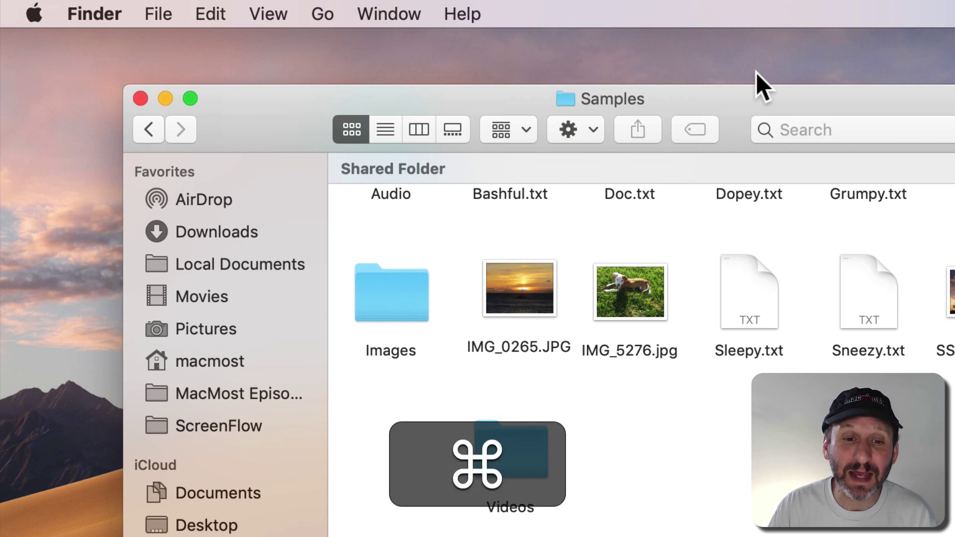
pyautogui.press('super+Up')
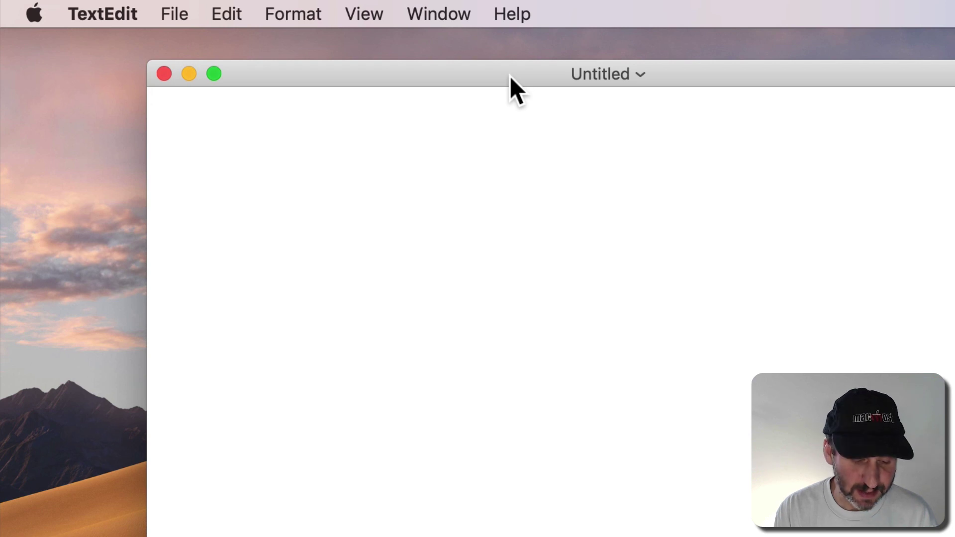
# Step: Switch to TextEdit, enter the accented character ë in the empty document, and delete it
pyautogui.write('e')
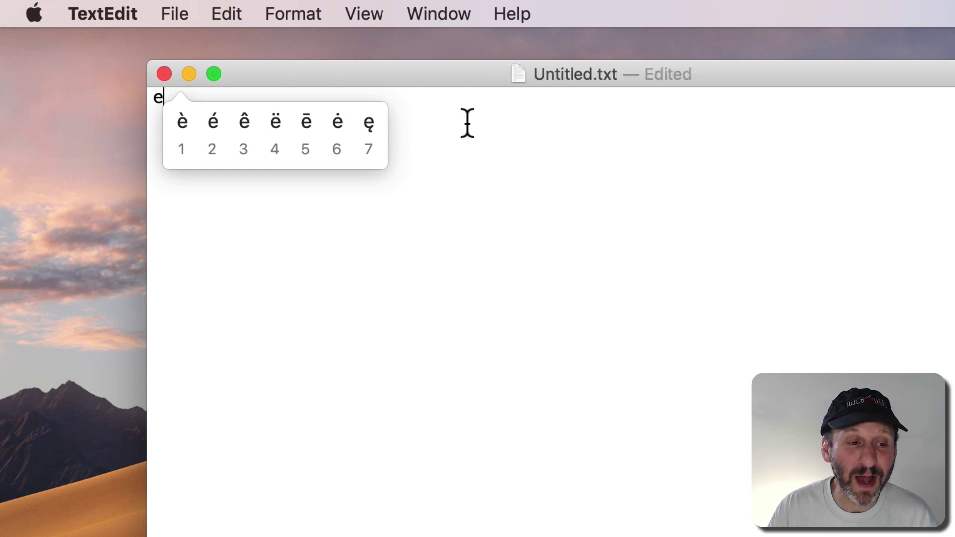
pyautogui.press('4')
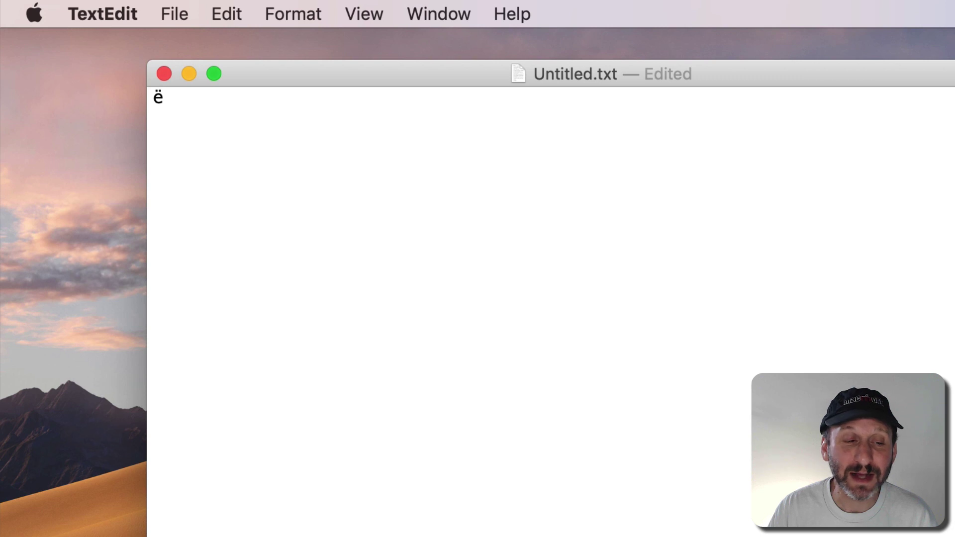
pyautogui.press('BackSpace')
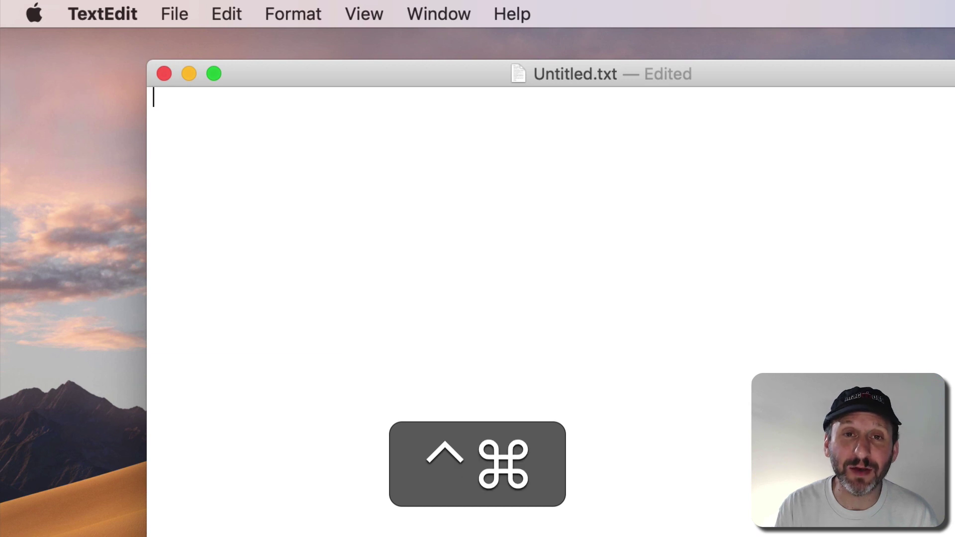
# Step: Search the emoji and symbols picker for "smile" and insert the grinning face emoji into the document
pyautogui.press('ctrl+super+space')
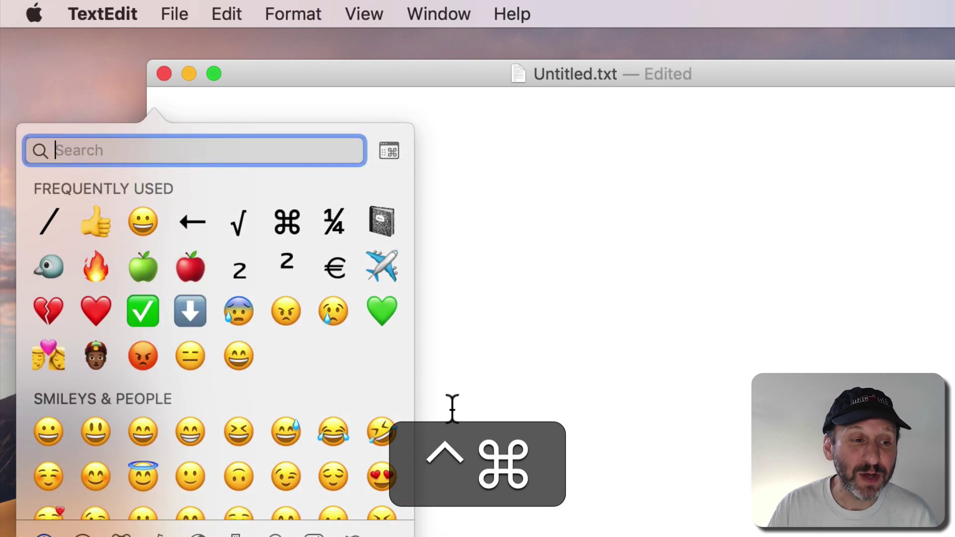
pyautogui.scroll(-20, 195, 384)
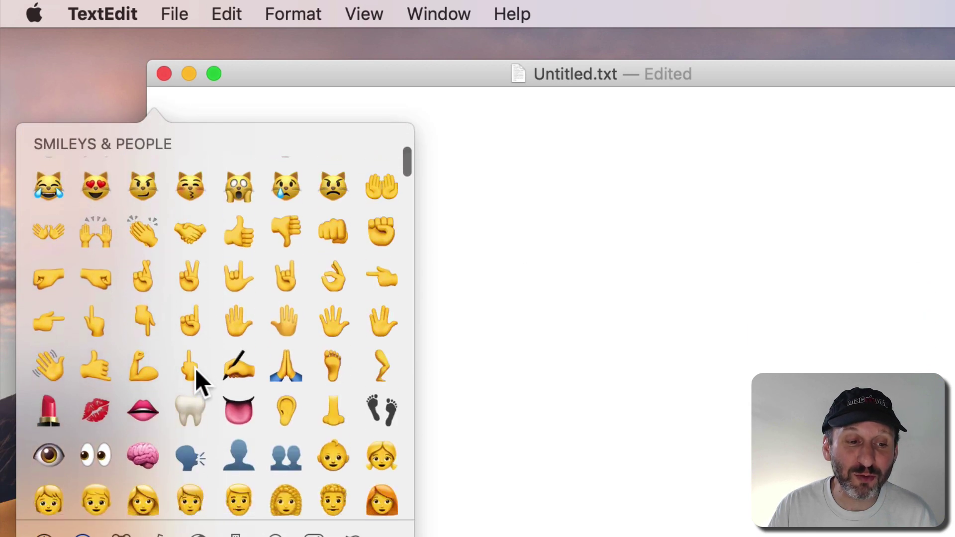
pyautogui.scroll(-5, 195, 369)
pyautogui.scroll(20, 195, 370)
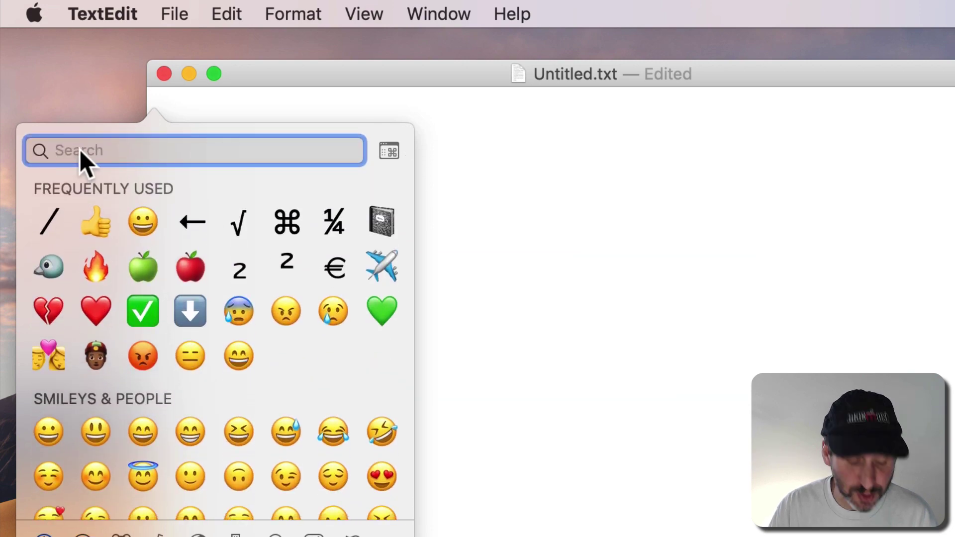
pyautogui.write('smile')
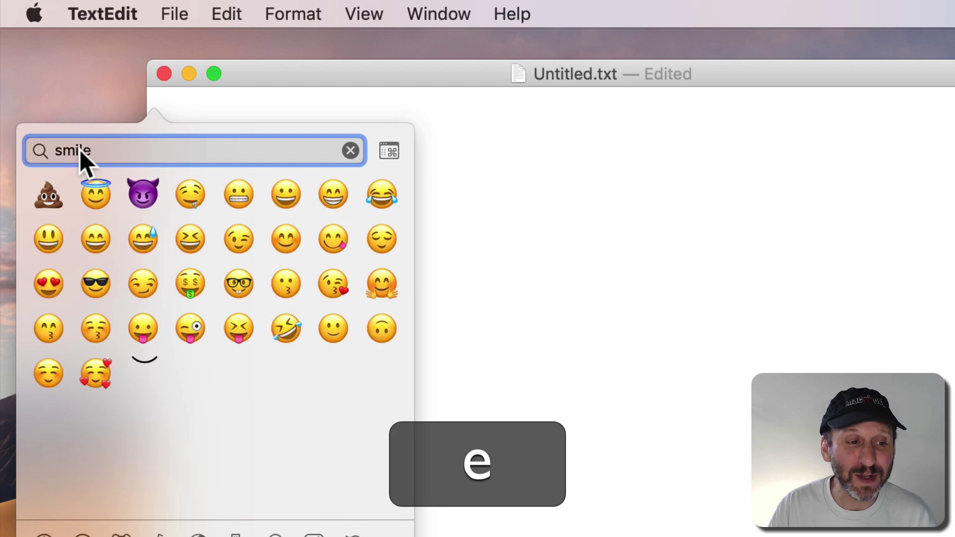
pyautogui.click(288, 196)
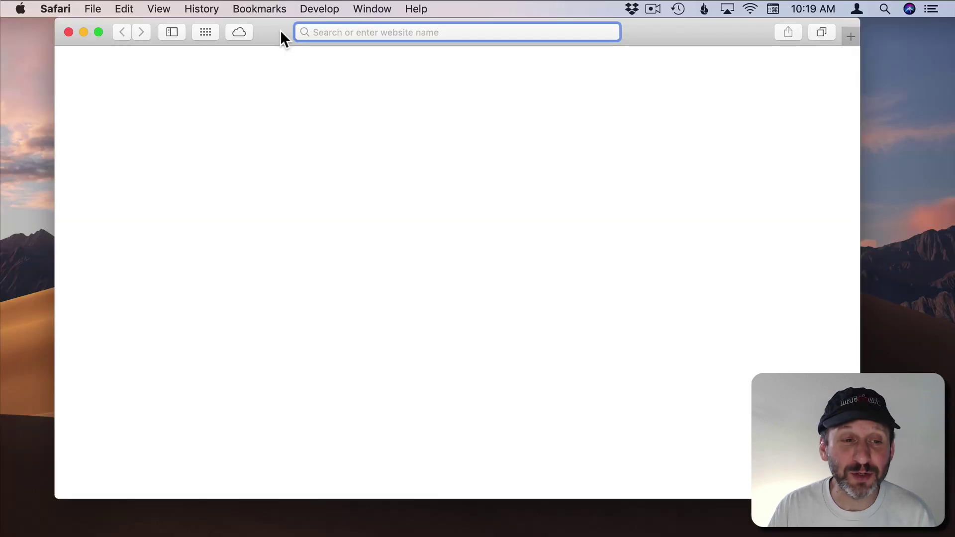
# Step: Switch to Safari, show the full browsing history, and search it for "macmost"
pyautogui.click(204, 8)
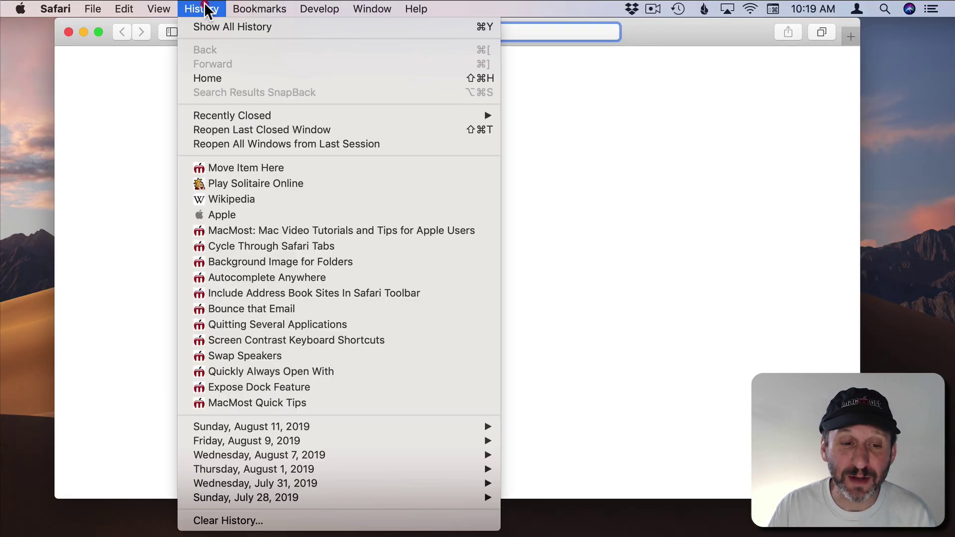
pyautogui.click(214, 24)
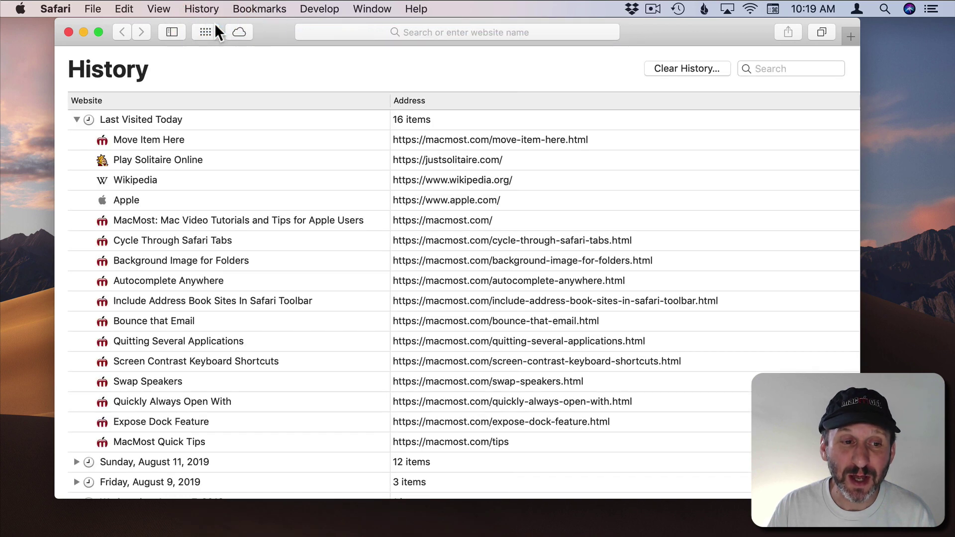
pyautogui.click(766, 70)
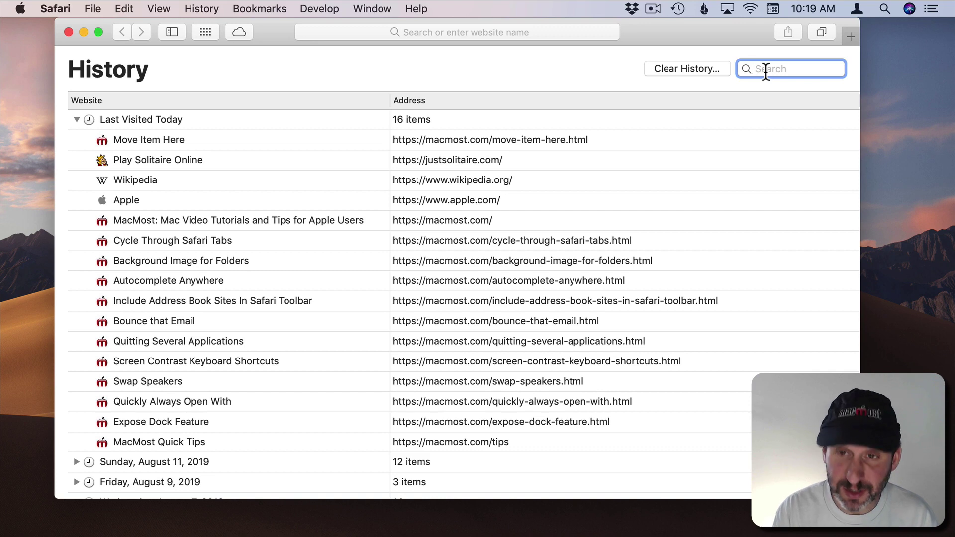
pyautogui.write('macmost')
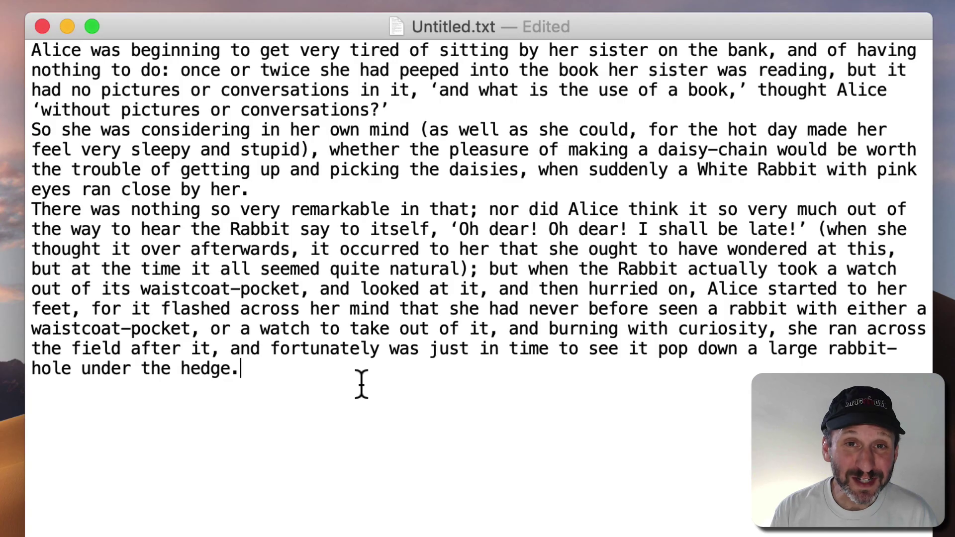
# Step: In the Alice text in TextEdit, delete character by character from the end back to "a large rabbit"
pyautogui.press('BackSpace')
pyautogui.press('BackSpace')
pyautogui.press('BackSpace')
pyautogui.press('BackSpace')
pyautogui.press('BackSpace')
pyautogui.press('BackSpace')
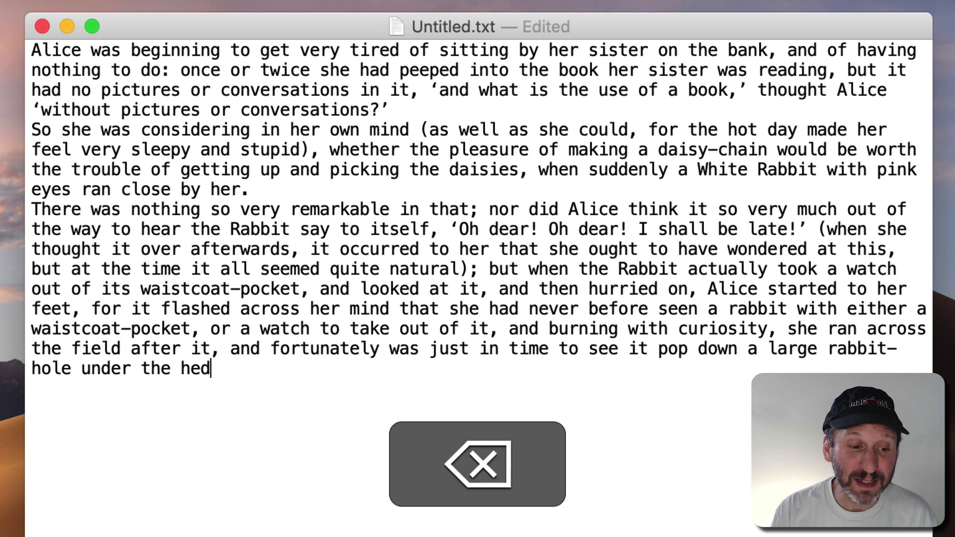
pyautogui.press('BackSpace')
pyautogui.press('BackSpace')
pyautogui.press('BackSpace')
pyautogui.press('BackSpace')
pyautogui.press('BackSpace')
pyautogui.press('BackSpace')
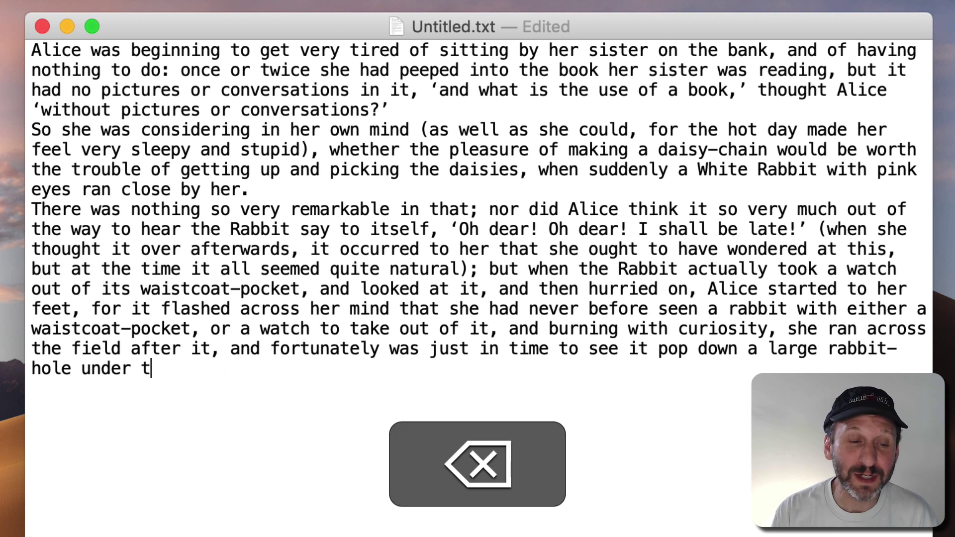
pyautogui.press('BackSpace')
pyautogui.press('BackSpace')
pyautogui.press('BackSpace')
pyautogui.press('BackSpace')
pyautogui.press('BackSpace')
pyautogui.press('BackSpace')
pyautogui.press('BackSpace')
pyautogui.press('BackSpace')
pyautogui.press('BackSpace')
pyautogui.press('BackSpace')
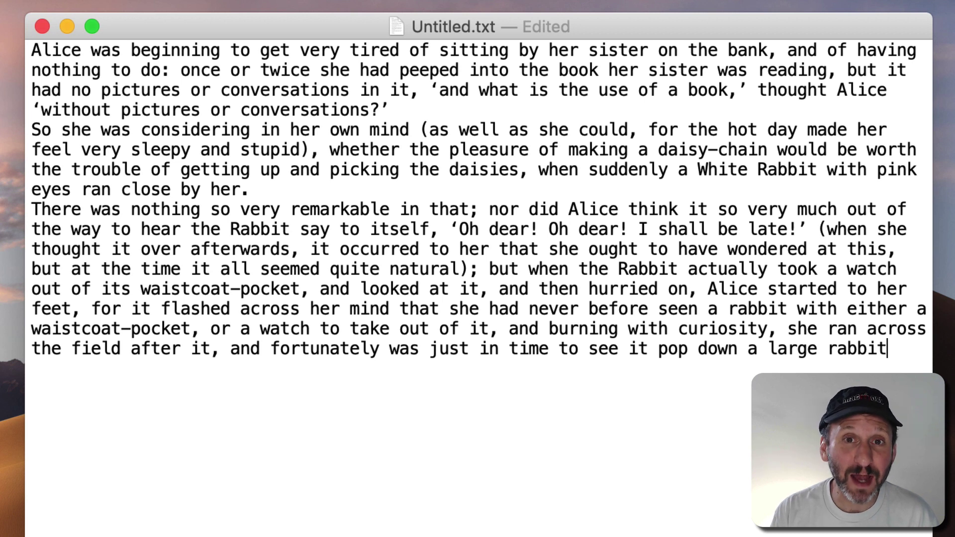
# Step: Delete whole words one at a time from the end of the text back to "just in time to see"
pyautogui.press('alt')
pyautogui.hotkey('alt', 'BackSpace')
pyautogui.hotkey('alt', 'BackSpace')
pyautogui.hotkey('alt', 'BackSpace')
pyautogui.hotkey('alt', 'BackSpace')
pyautogui.hotkey('alt', 'BackSpace')
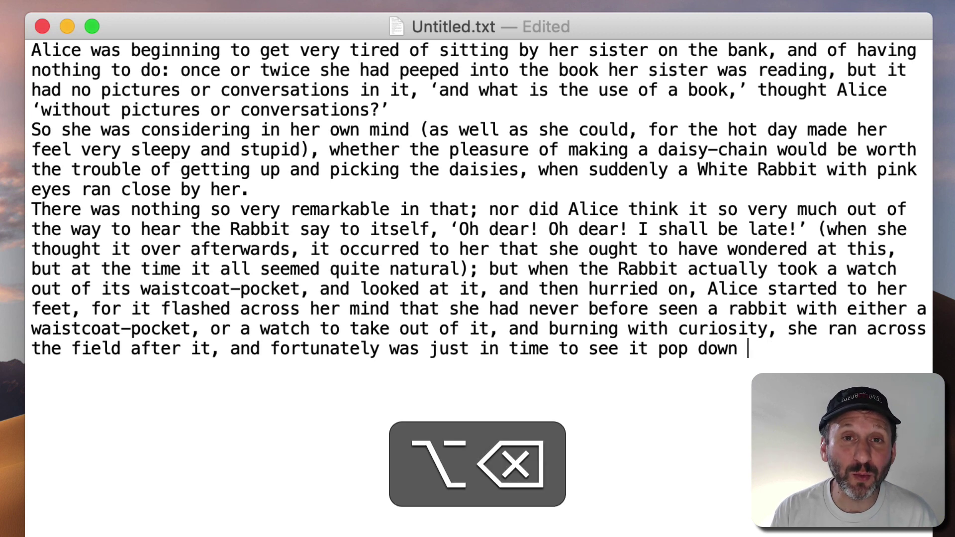
pyautogui.hotkey('alt', 'BackSpace')
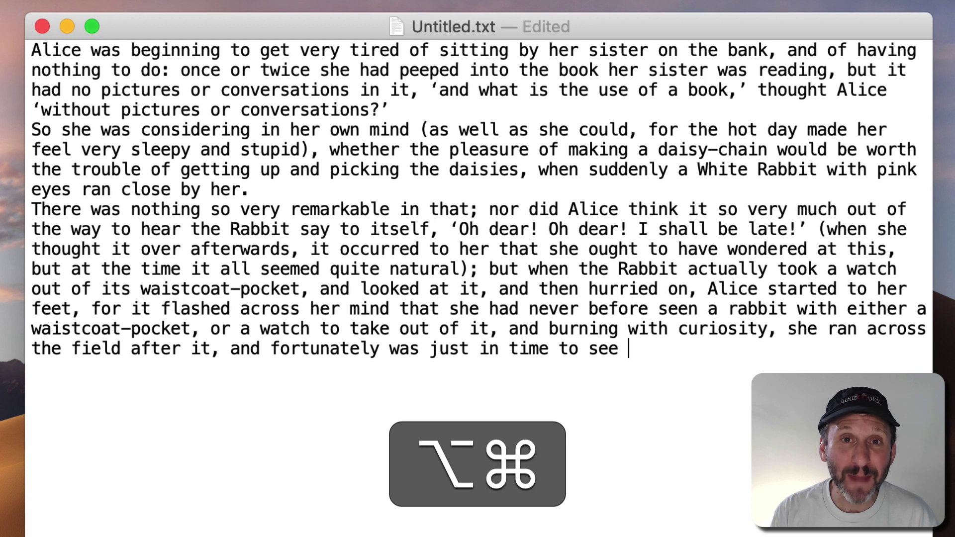
# Step: Delete whole lines one at a time from the end of the text back to the line ending "(when she"
pyautogui.press('super+BackSpace')
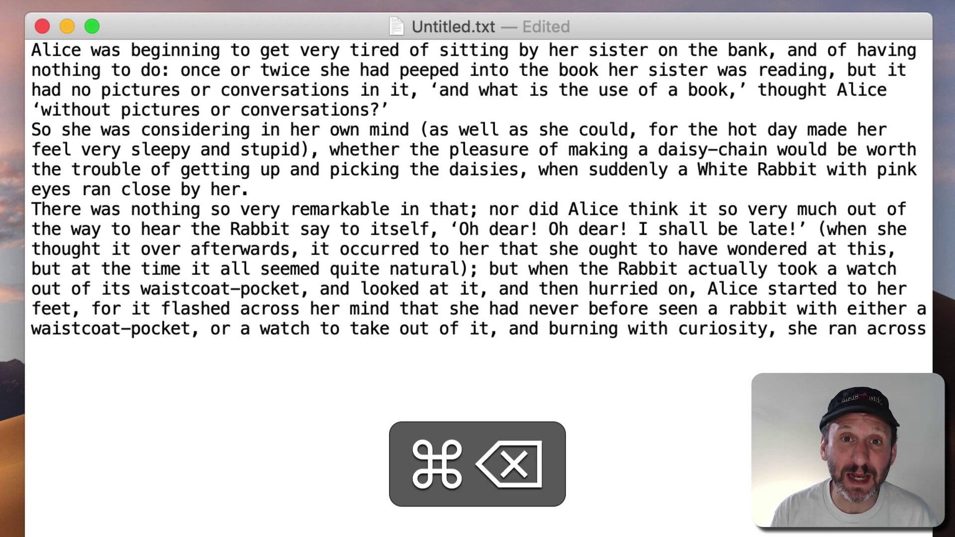
pyautogui.press('super+BackSpace')
pyautogui.press('super+BackSpace')
pyautogui.press('super+BackSpace')
pyautogui.press('super+BackSpace')
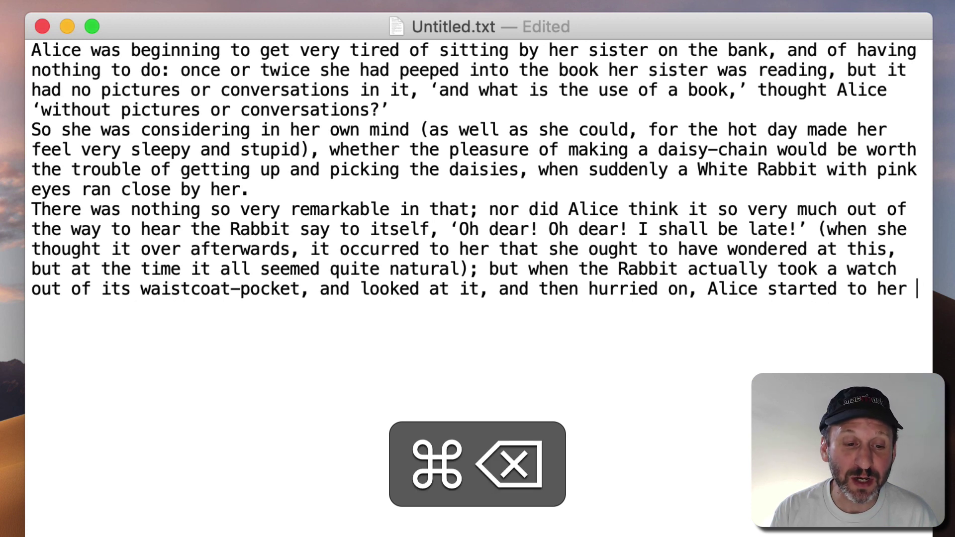
pyautogui.press('super+BackSpace')
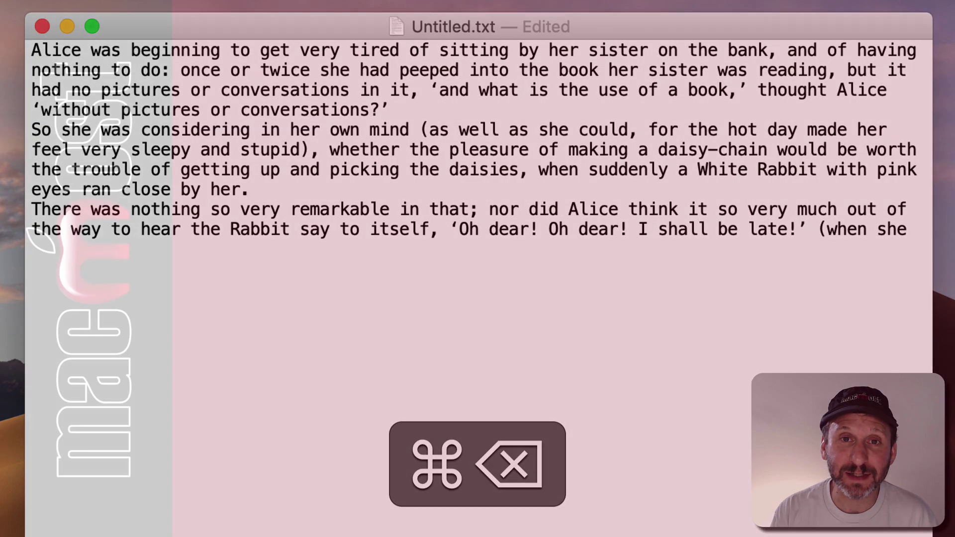